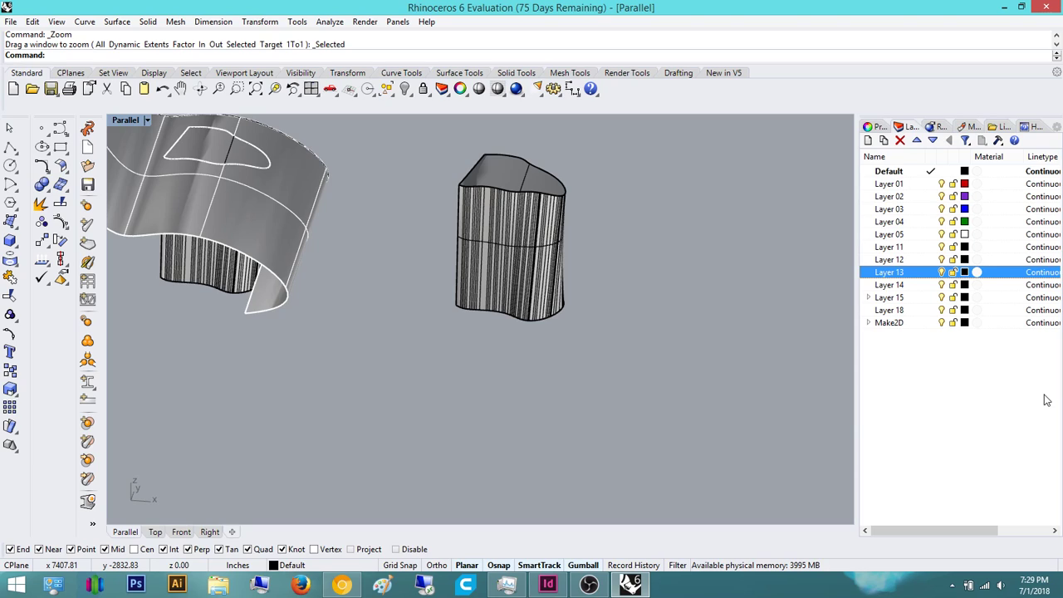
text(BooleanSplit)
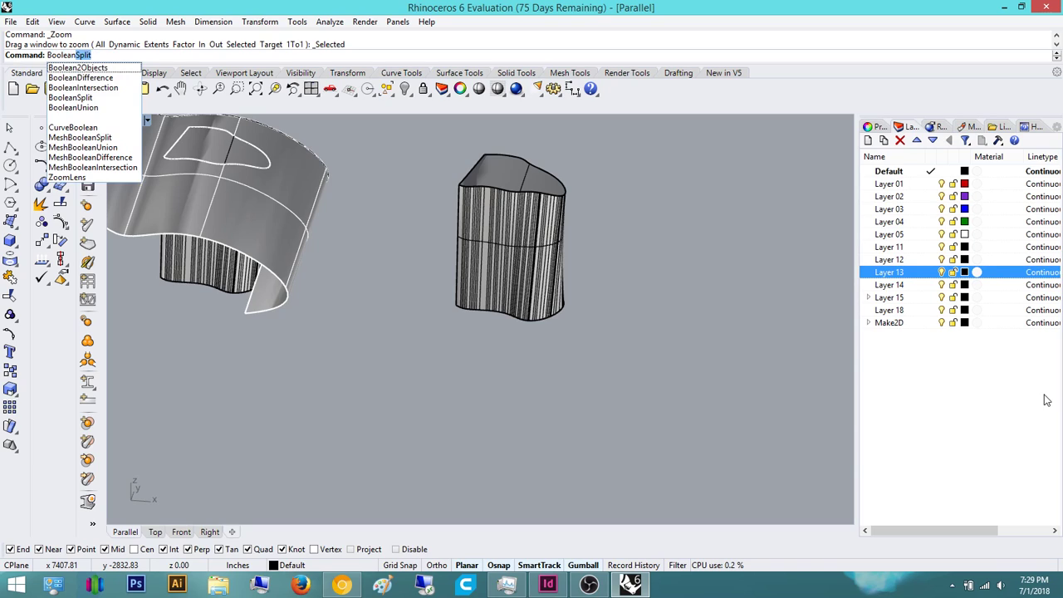
click(98, 58)
key(BackSpace)
key(BackSpace)
key(BackSpace)
key(BackSpace)
key(BackSpace)
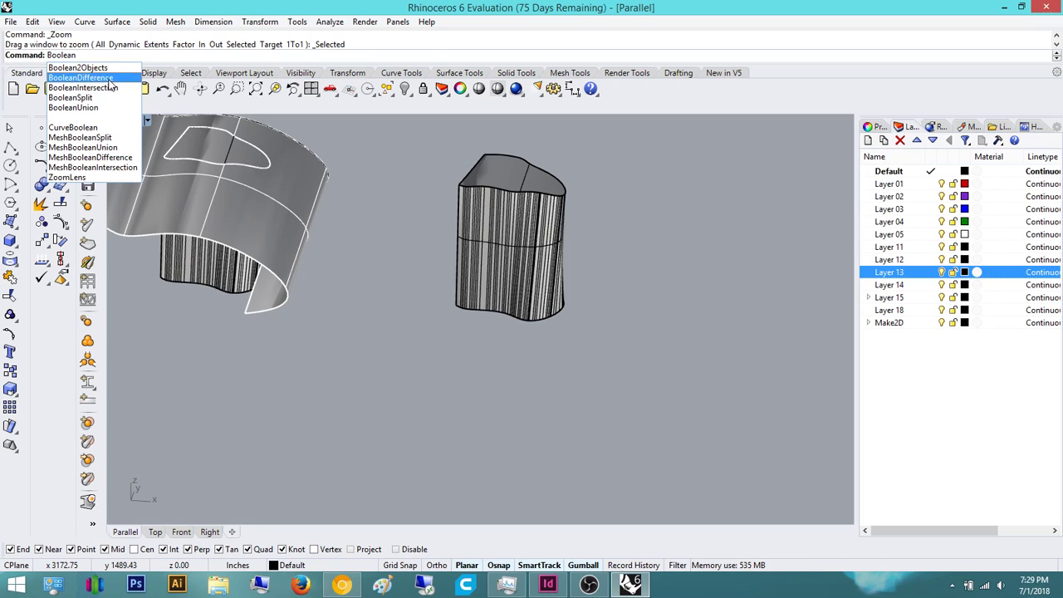
key(Escape)
key(Escape)
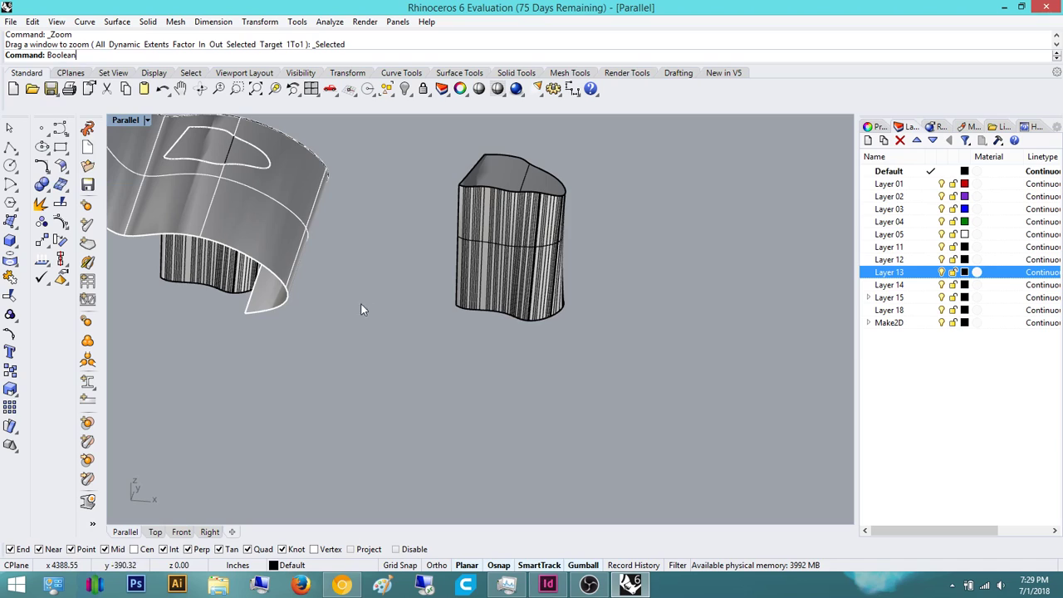
- Delete the separate tower solid beside the curved surfaces together with all of its overlapping curves
scroll(344, 304, down, 5)
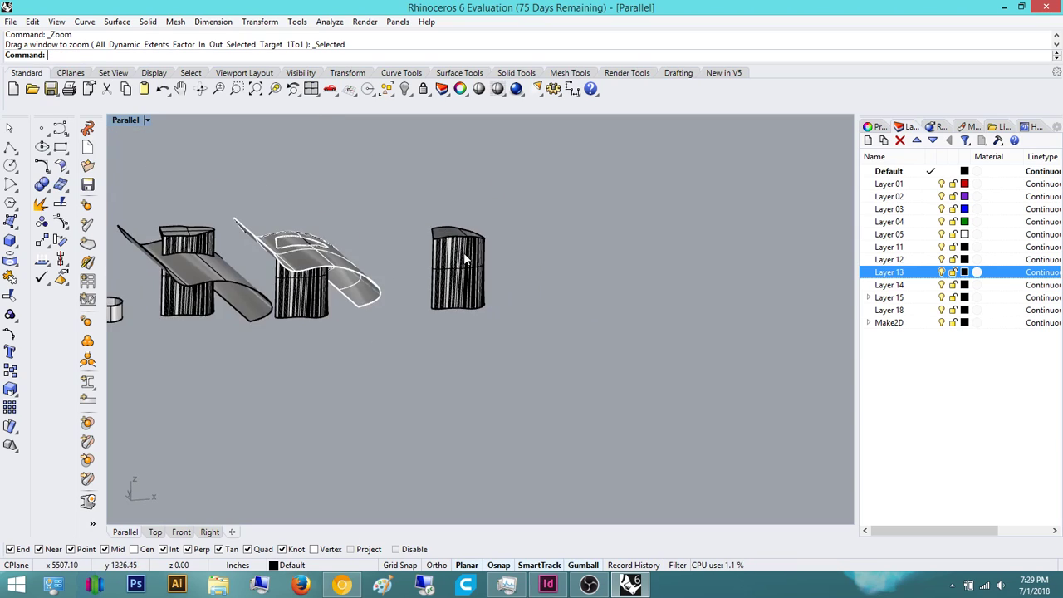
scroll(420, 295, up, 6)
click(424, 306)
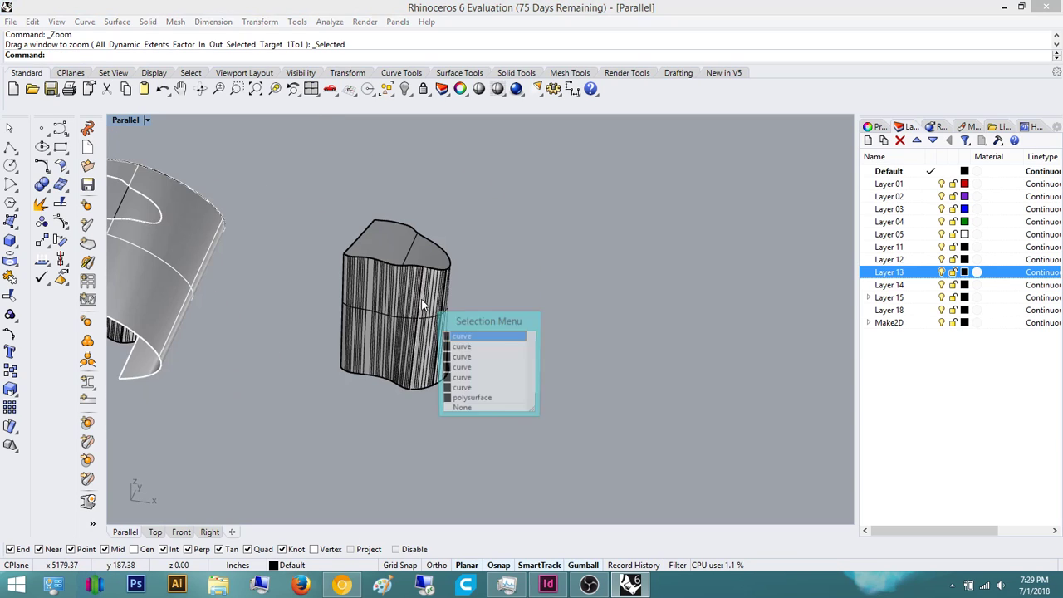
click(472, 397)
scroll(532, 373, down, 3)
drag(517, 409, 416, 233)
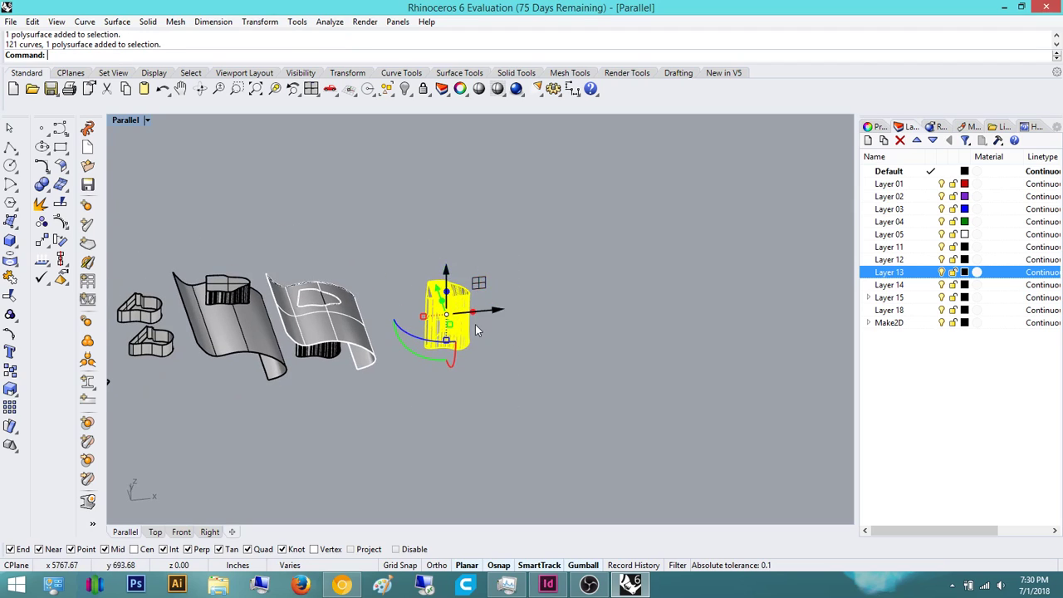
key(Delete)
- Copy the tower solid beneath the highlighted curved surface to the empty space beside it
scroll(322, 353, up, 3)
click(323, 353)
scroll(308, 365, down, 4)
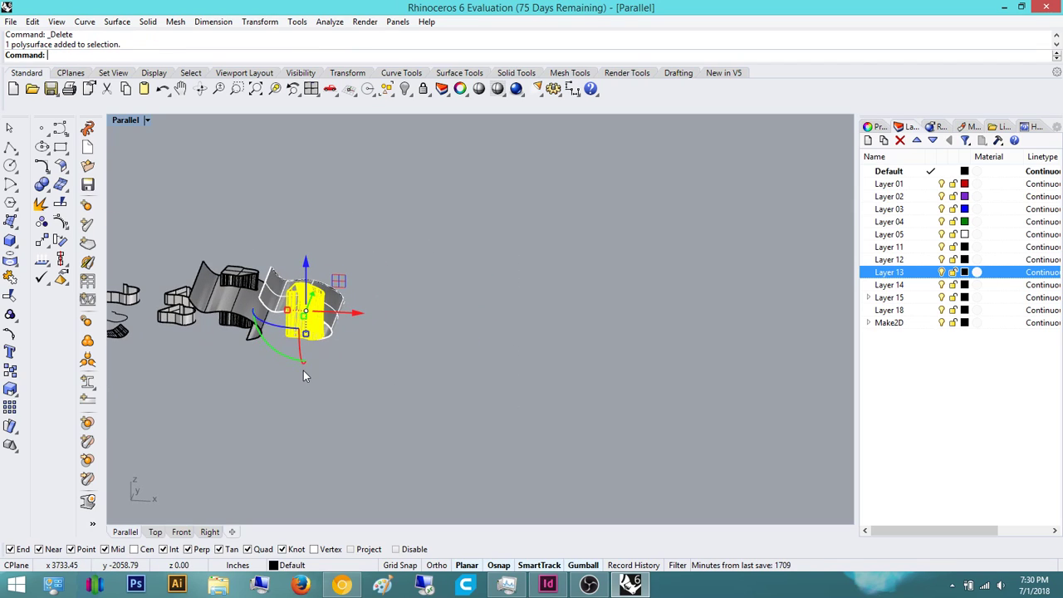
text(copy)
key(Return)
click(305, 348)
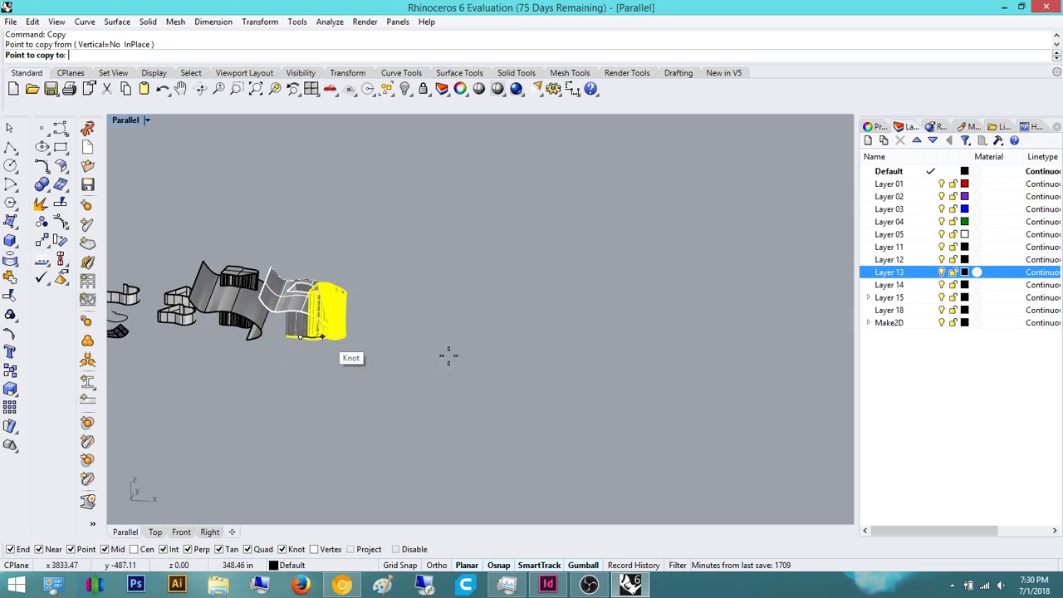
click(435, 349)
key(Escape)
- Zoom to the copied tower and examine its top and ribbed walls from several sides
scroll(453, 399, up, 6)
right_drag(454, 399, 479, 448)
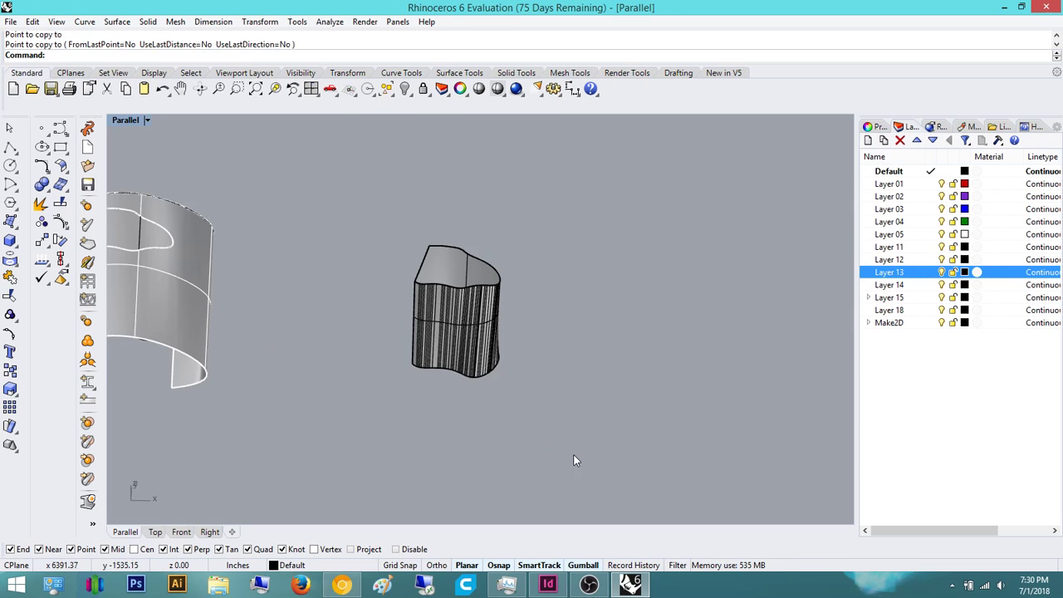
drag(574, 457, 379, 211)
right_drag(308, 249, 306, 313)
click(275, 88)
click(373, 304)
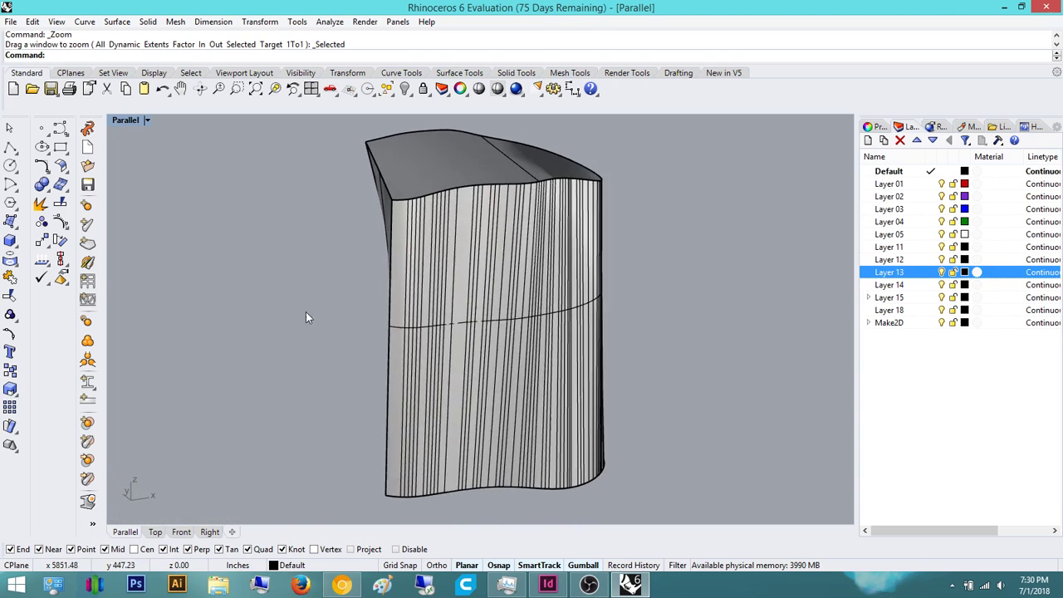
scroll(395, 318, down, 9)
right_drag(395, 318, 510, 332)
scroll(462, 313, up, 9)
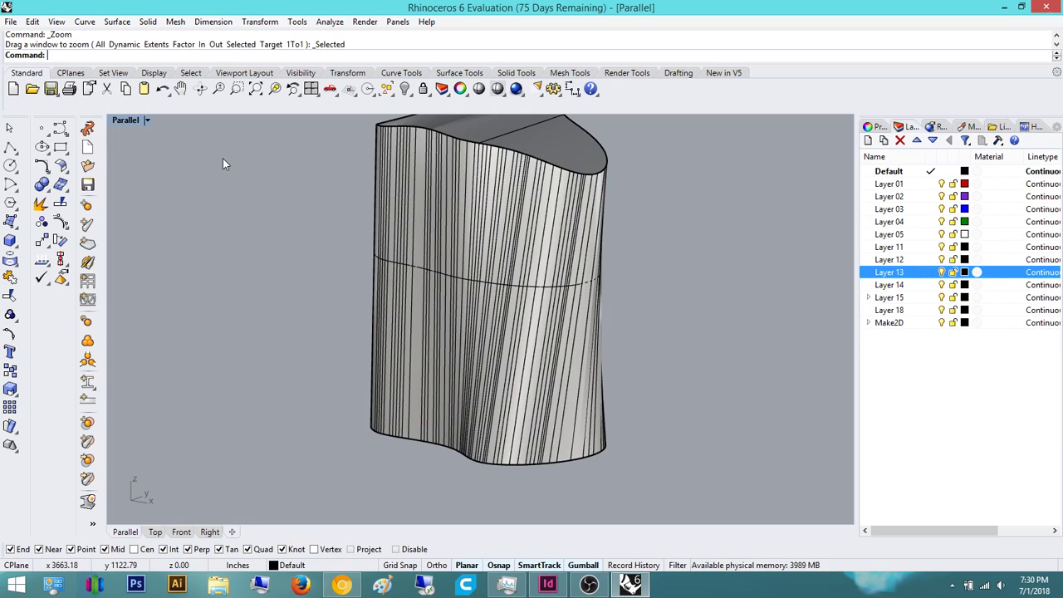
- Draw a small box at the foot of the copied tower, overlapping its lower wall
text(box)
key(Return)
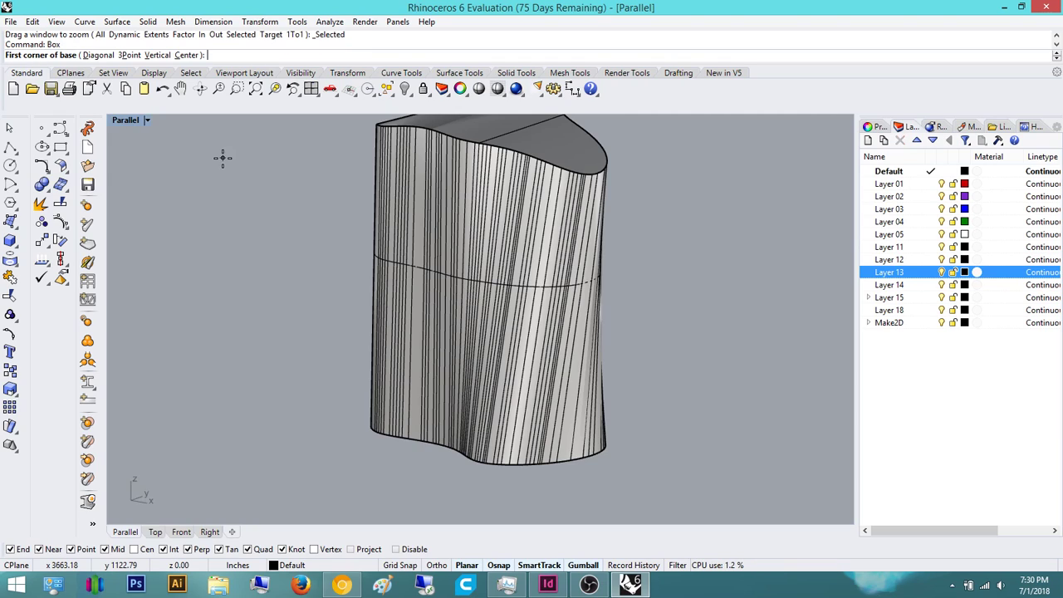
click(391, 462)
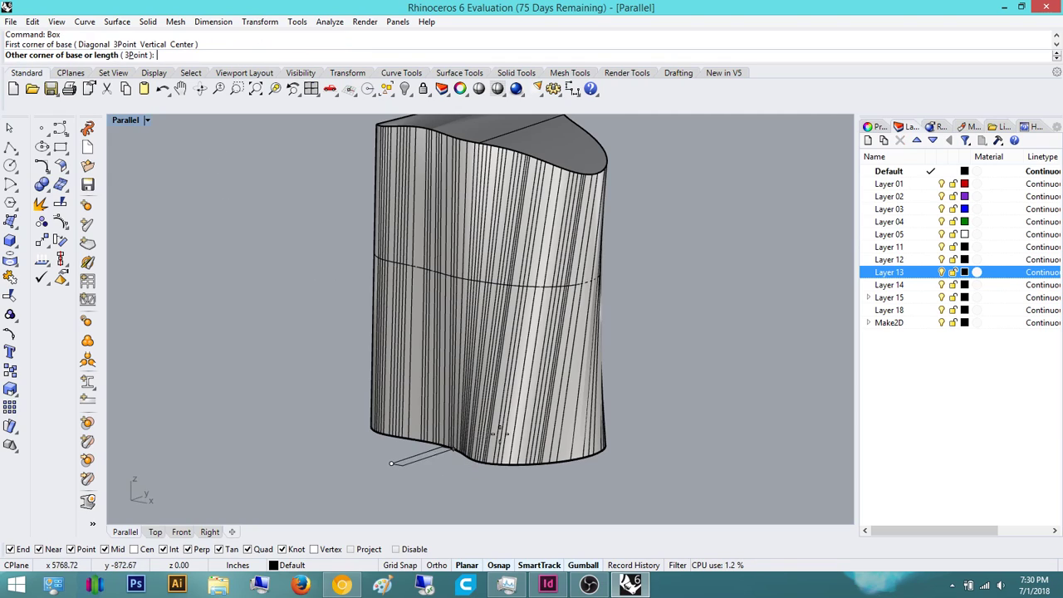
click(540, 438)
click(549, 371)
- Stretch the box lengthwise into a long bar reaching well beyond the tower's base
right_drag(653, 359, 540, 354)
click(414, 405)
shift+right_drag(414, 404, 385, 418)
drag(351, 429, 231, 432)
key(Escape)
- Move the long box along its length and sideways so it passes right through the tower's base
right_drag(664, 391, 621, 403)
click(623, 403)
scroll(504, 374, down, 4)
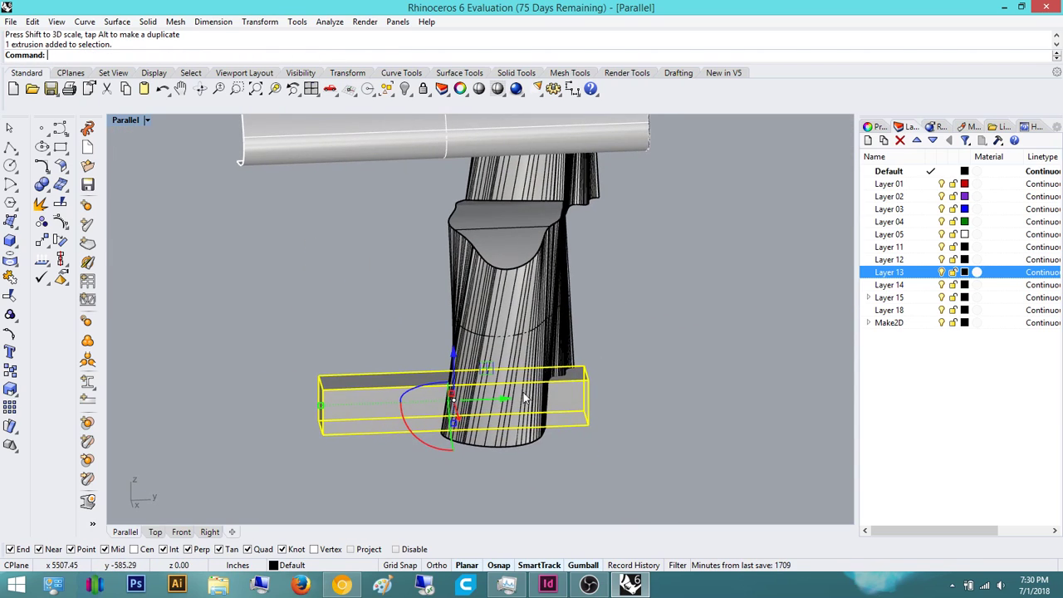
drag(511, 399, 624, 379)
key(Escape)
right_drag(625, 324, 504, 490)
click(516, 407)
drag(453, 377, 427, 377)
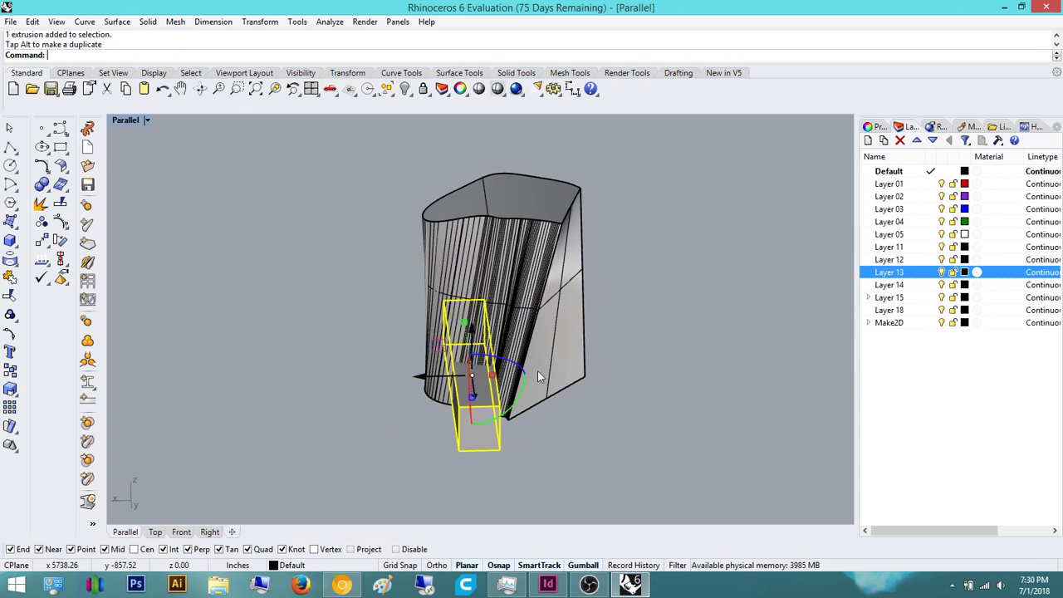
key(Escape)
- Examine how the box intersects the tower's base, selecting the tower and the box in turn to identify each solid
right_drag(459, 345, 553, 391)
scroll(451, 385, up, 5)
right_drag(451, 384, 569, 387)
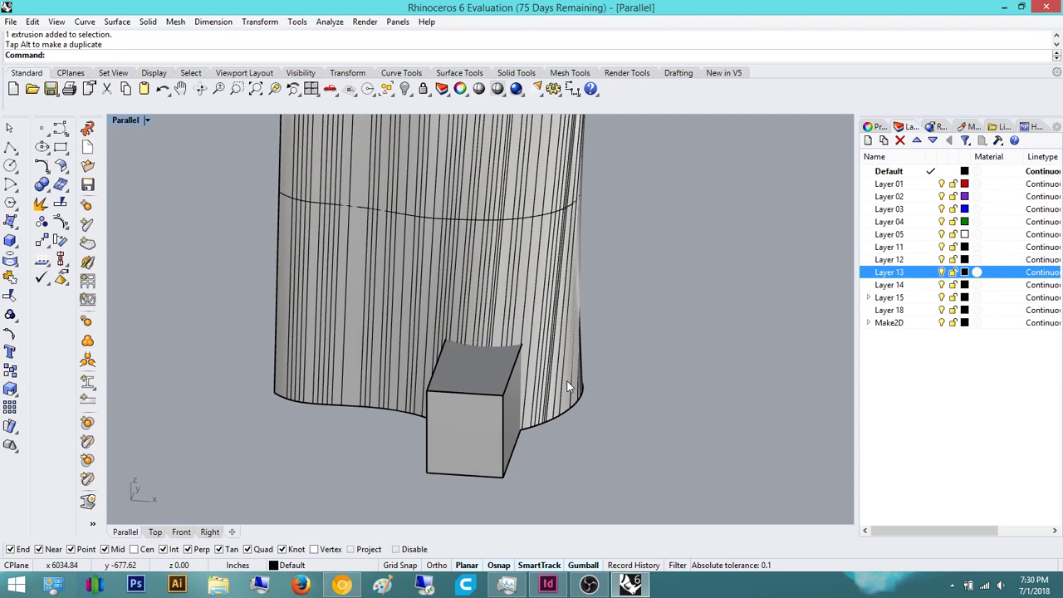
right_drag(570, 387, 679, 378)
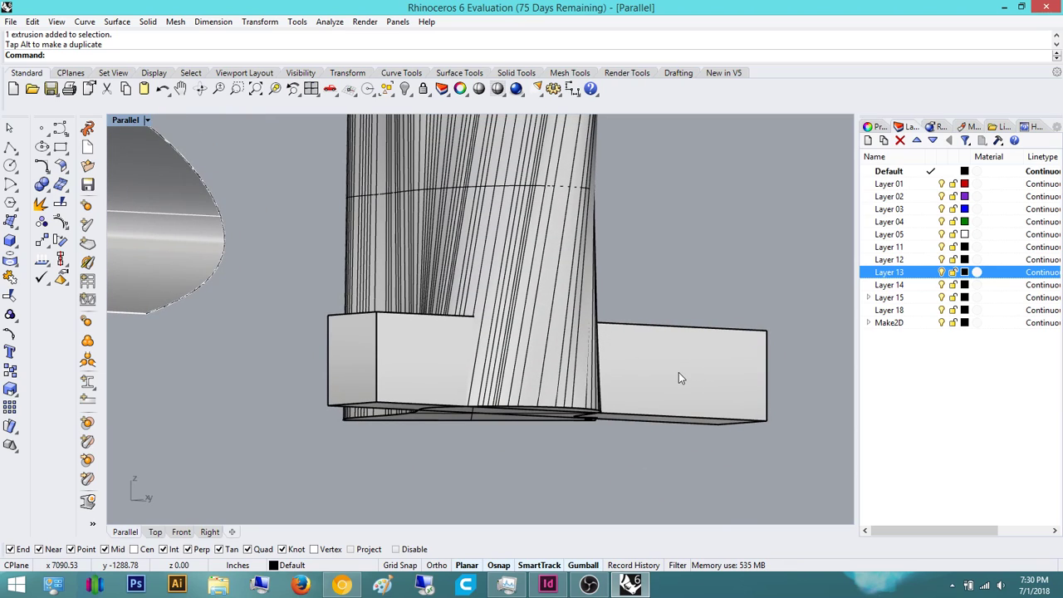
click(599, 285)
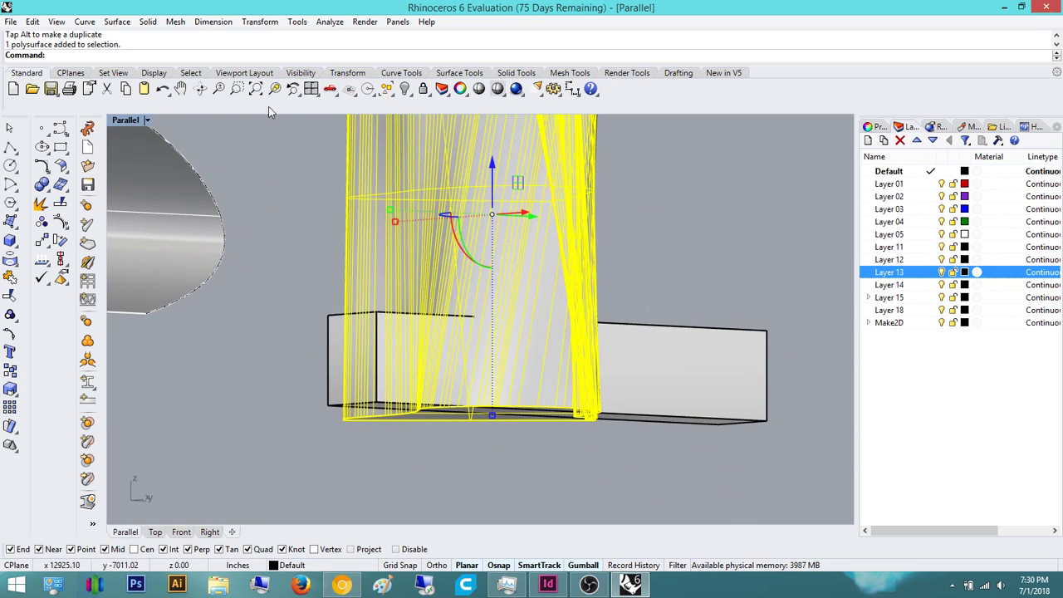
click(693, 260)
right_drag(693, 260, 539, 181)
click(539, 182)
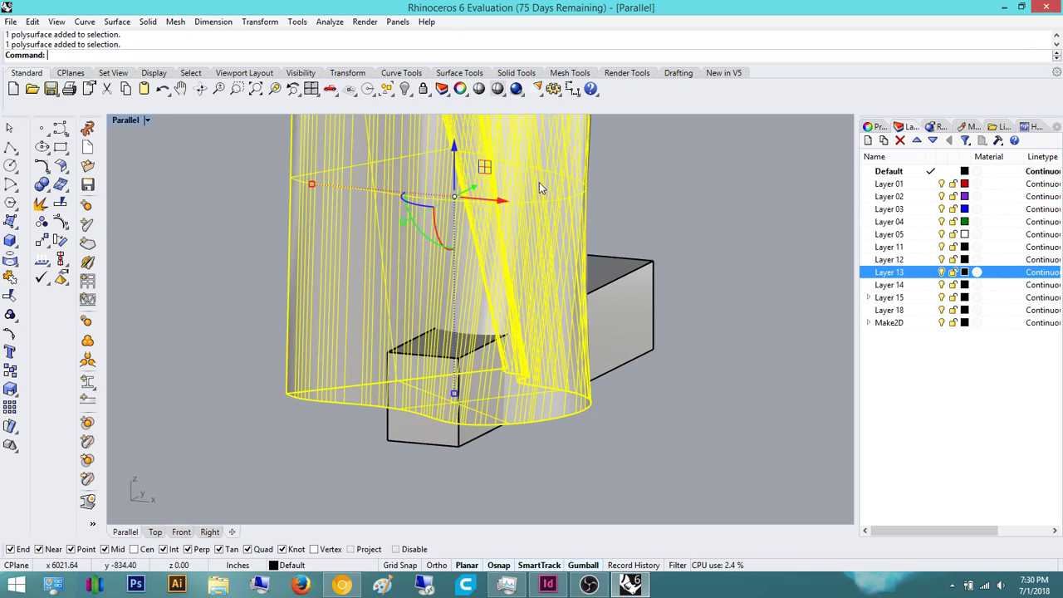
click(655, 288)
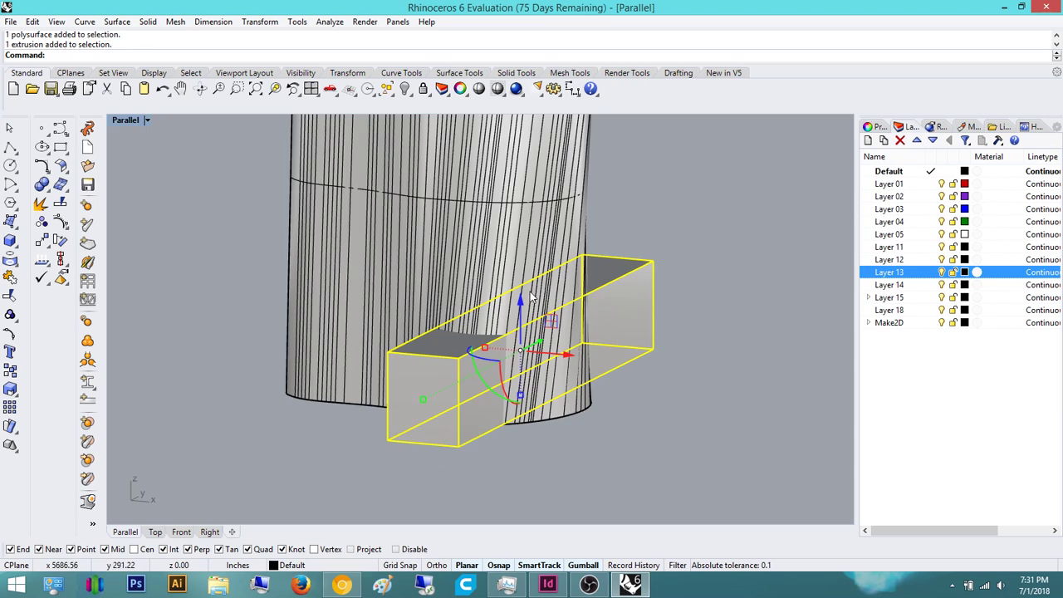
click(711, 424)
drag(711, 424, 622, 275)
key(Escape)
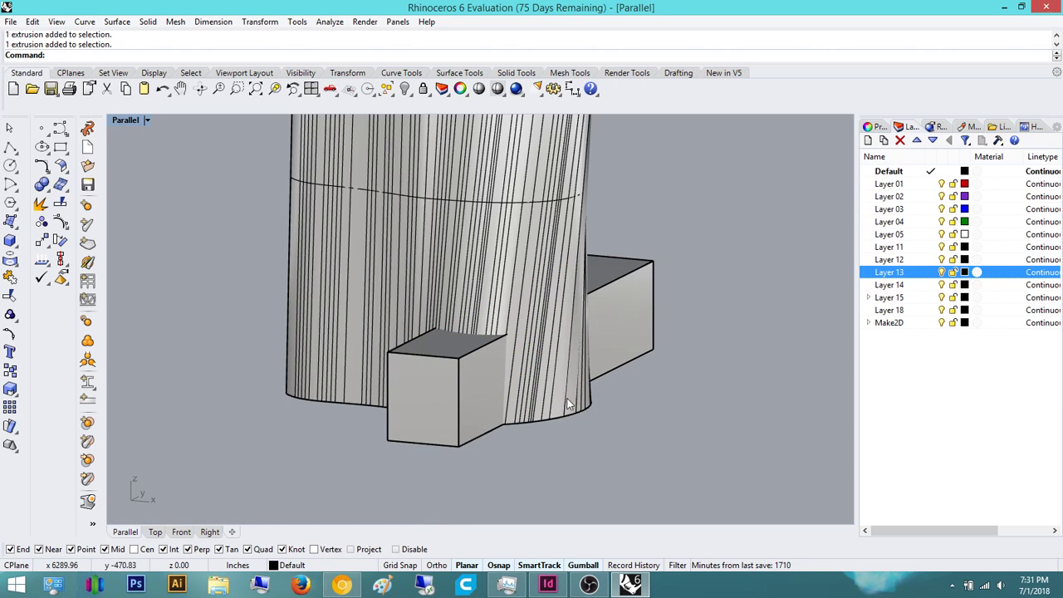
right_drag(605, 268, 572, 280)
click(702, 314)
key(Escape)
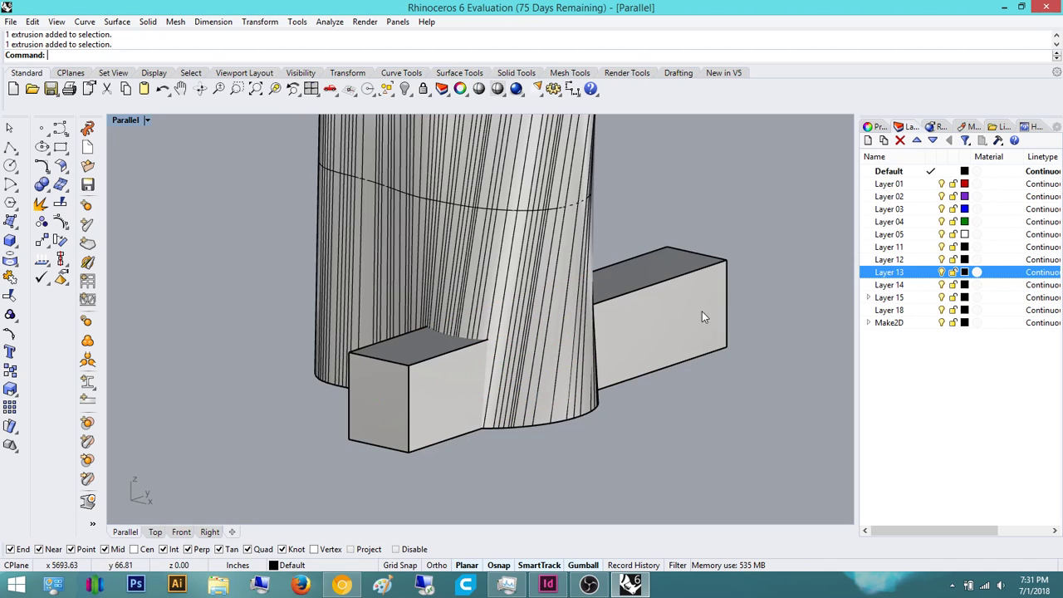
click(696, 349)
click(543, 242)
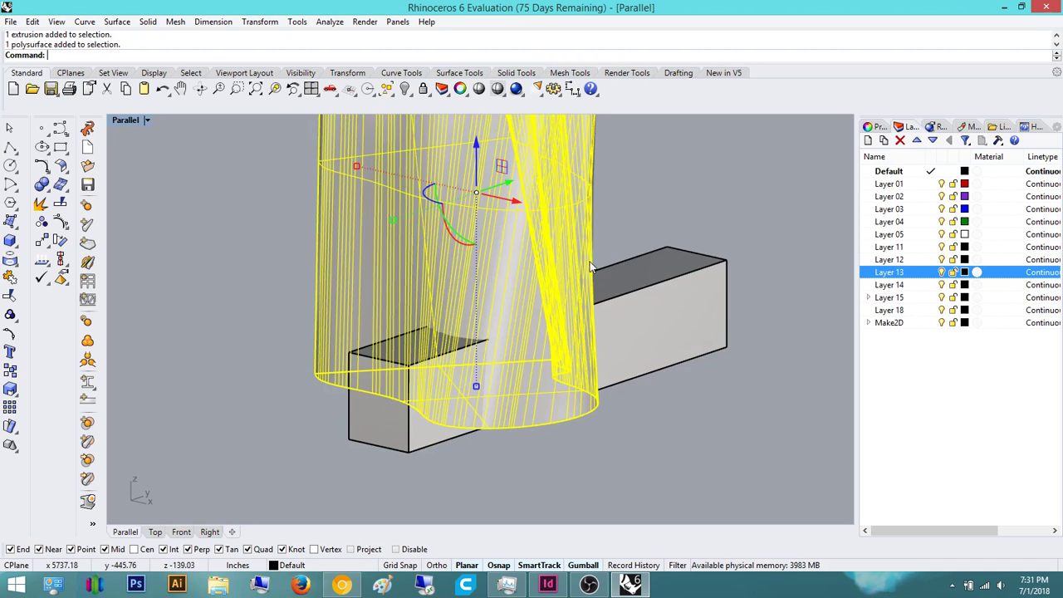
key(Escape)
click(517, 231)
click(641, 219)
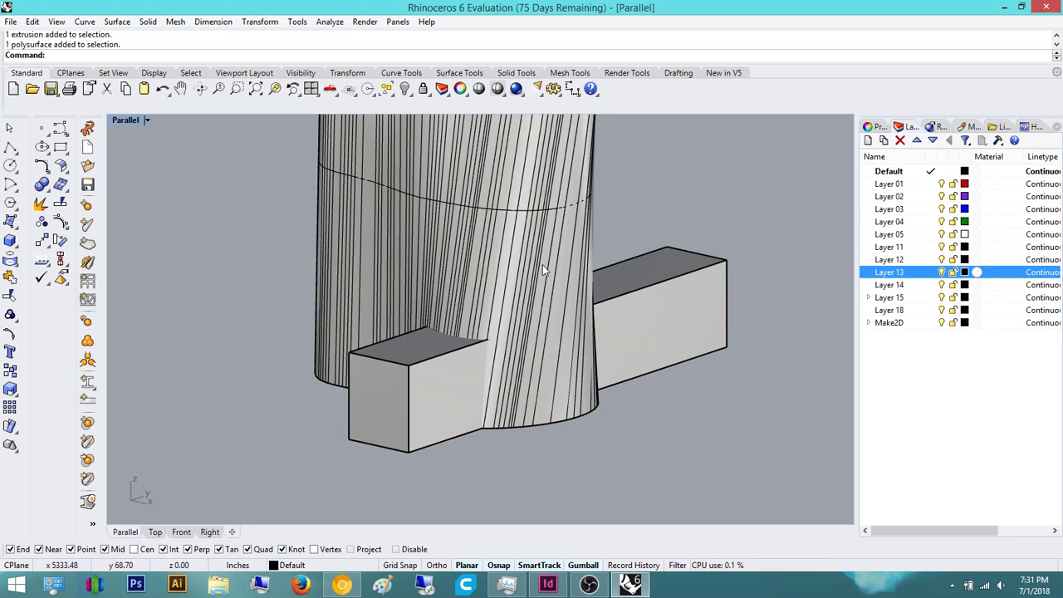
click(515, 249)
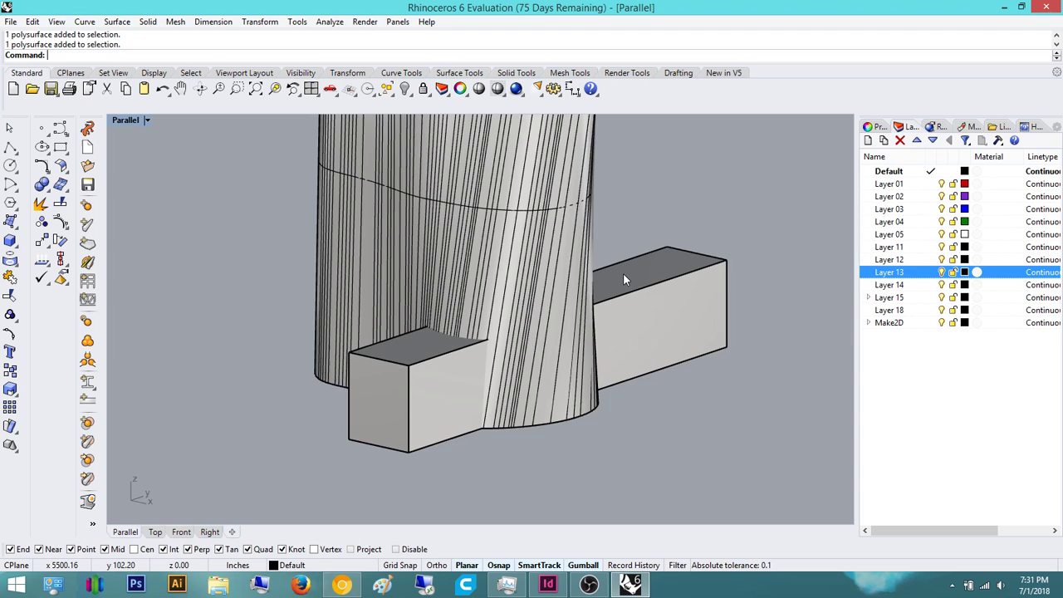
click(549, 236)
key(Escape)
- Zoom to the tower and inspect it with the intersecting box from several angles
right_drag(477, 264, 567, 266)
scroll(573, 270, down, 10)
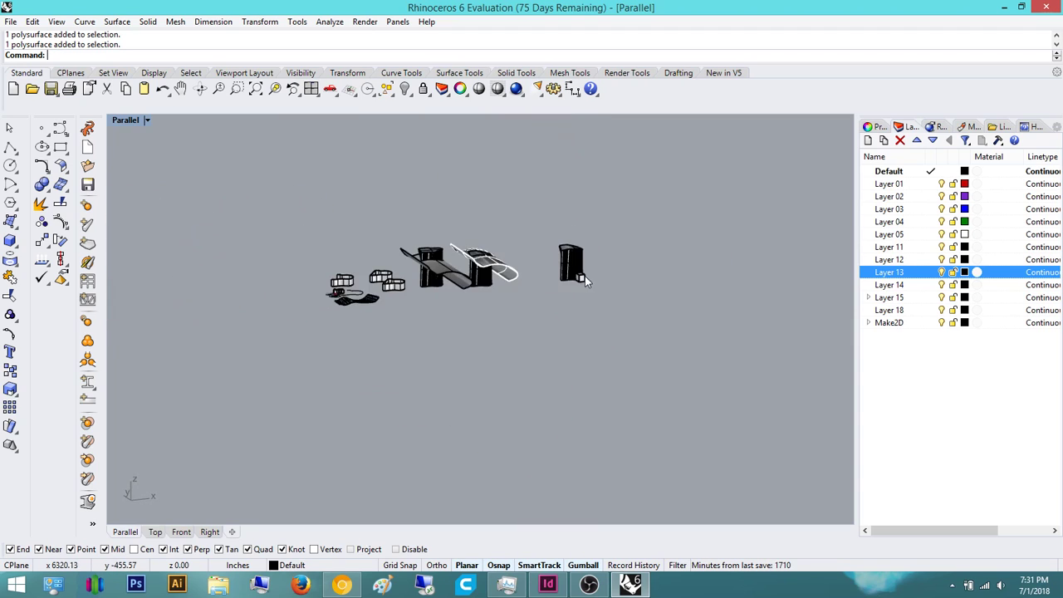
scroll(585, 280, up, 8)
click(559, 266)
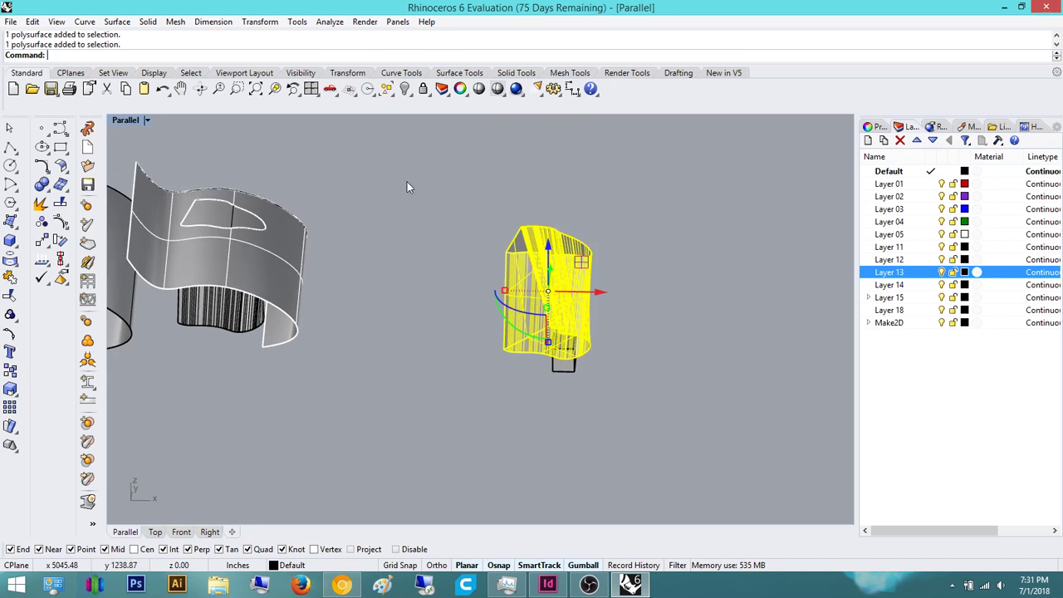
click(272, 94)
click(307, 255)
right_drag(306, 254, 379, 238)
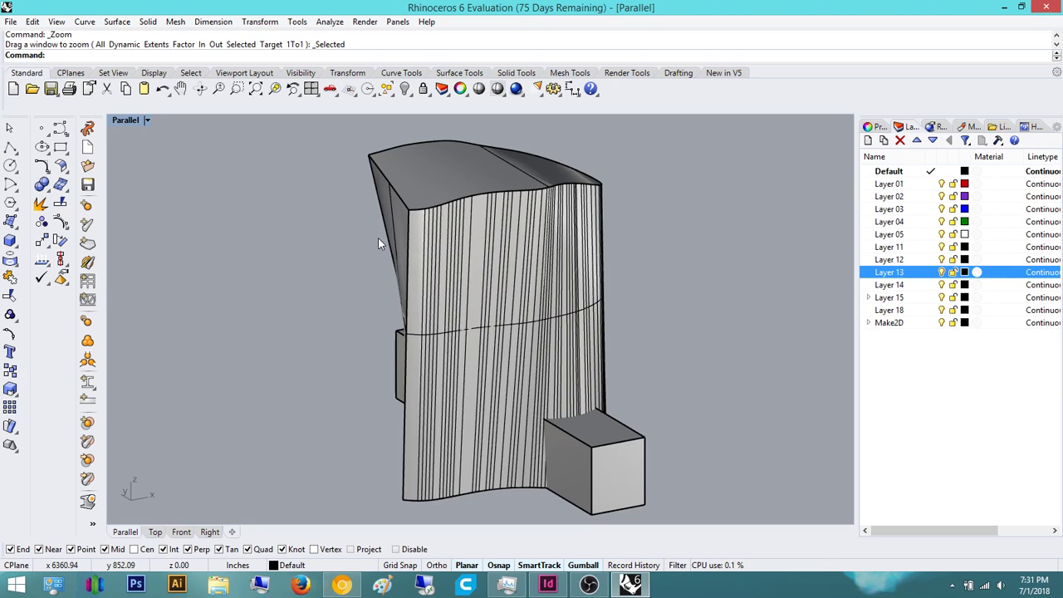
right_drag(355, 213, 499, 323)
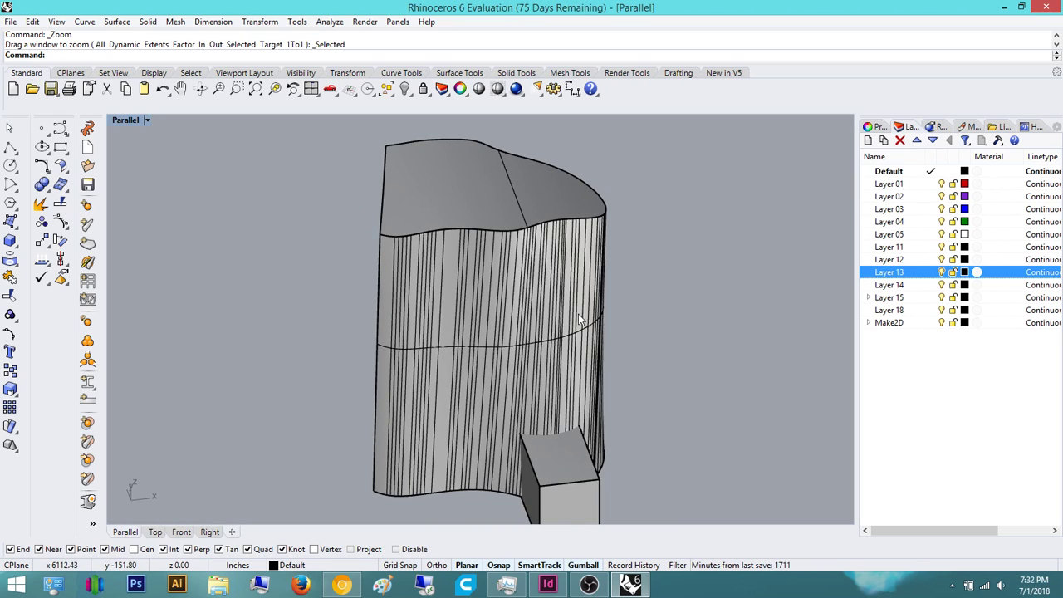
right_drag(579, 320, 375, 266)
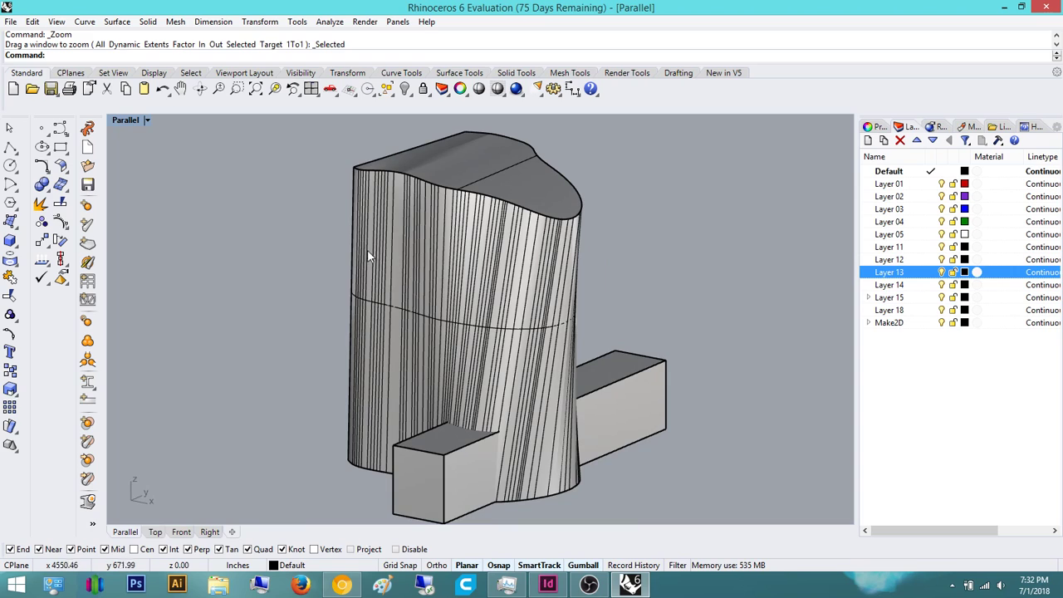
right_drag(528, 315, 570, 420)
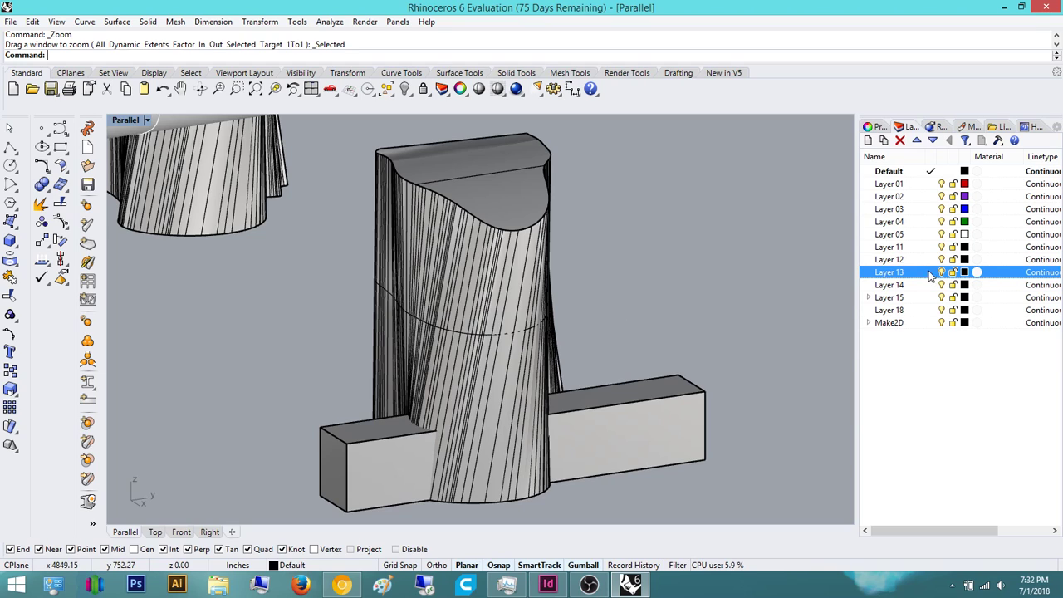
right_drag(466, 307, 562, 339)
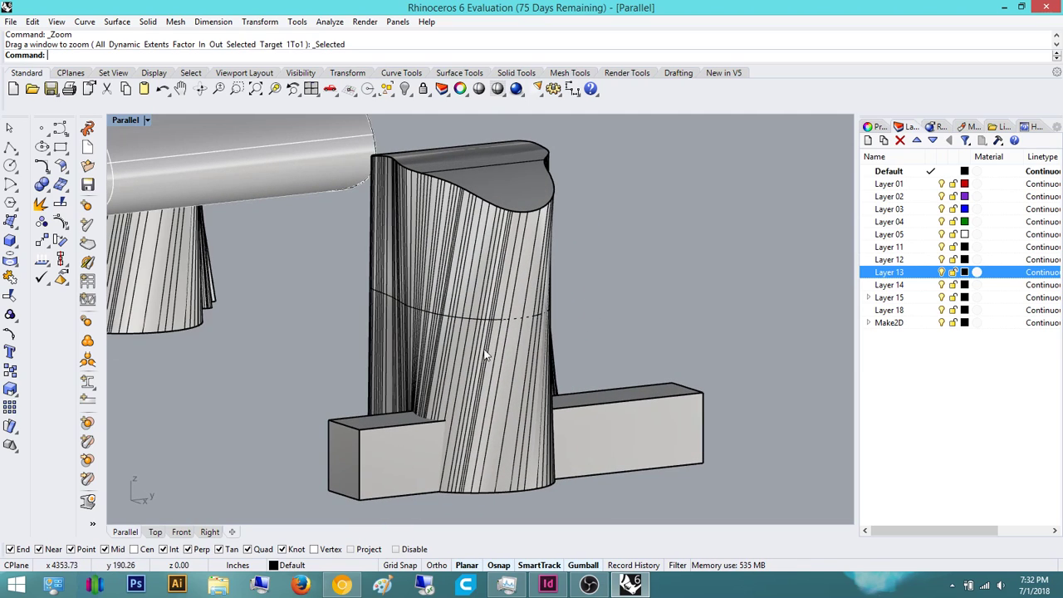
- Subtract the long box from the tower with Boolean Difference, leaving DeleteInput set to No
right_drag(417, 357, 455, 304)
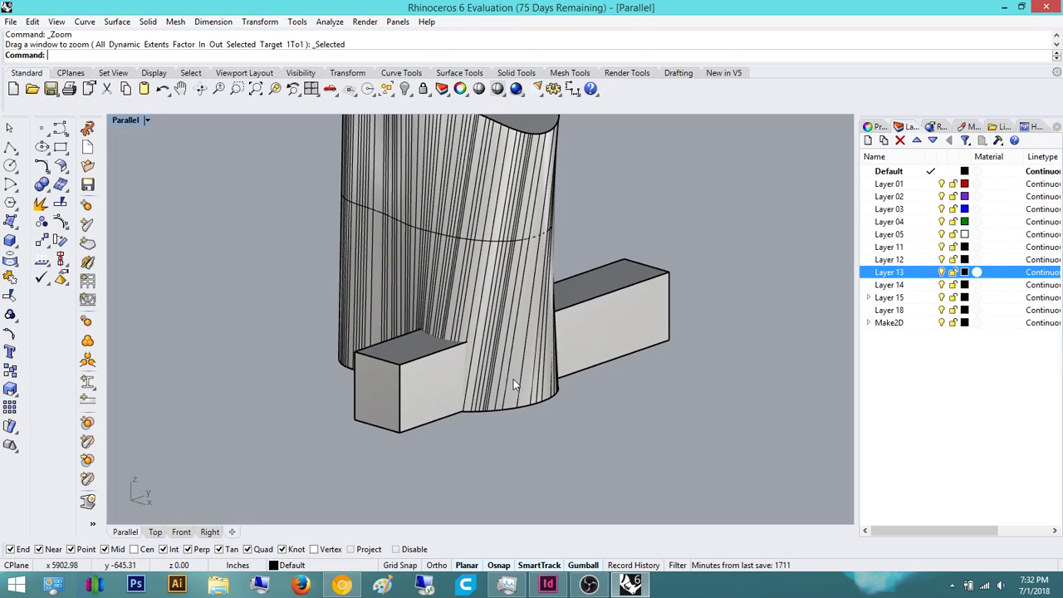
text(BooleanDifference)
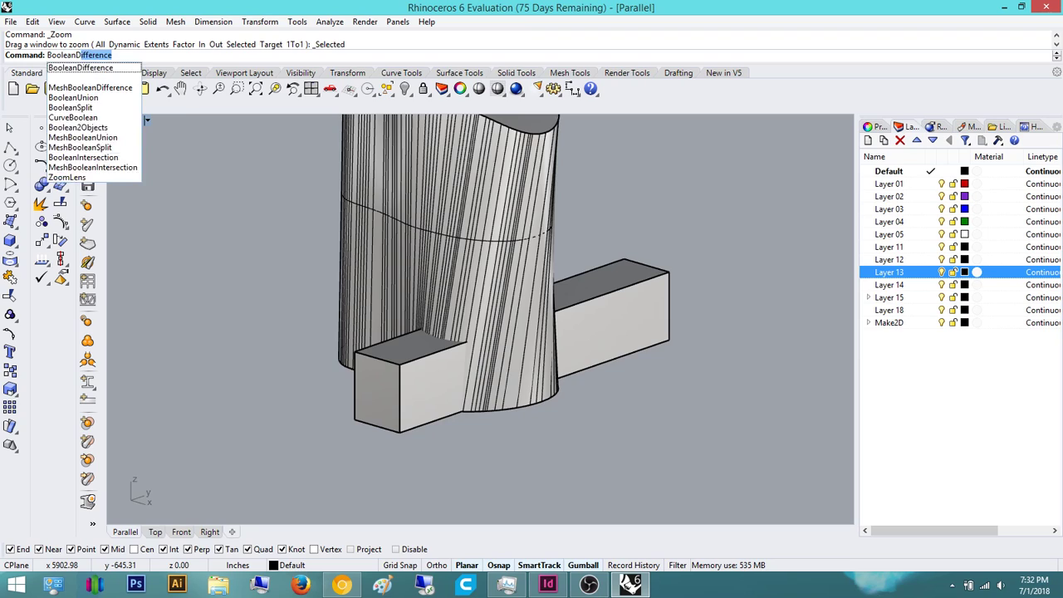
key(Return)
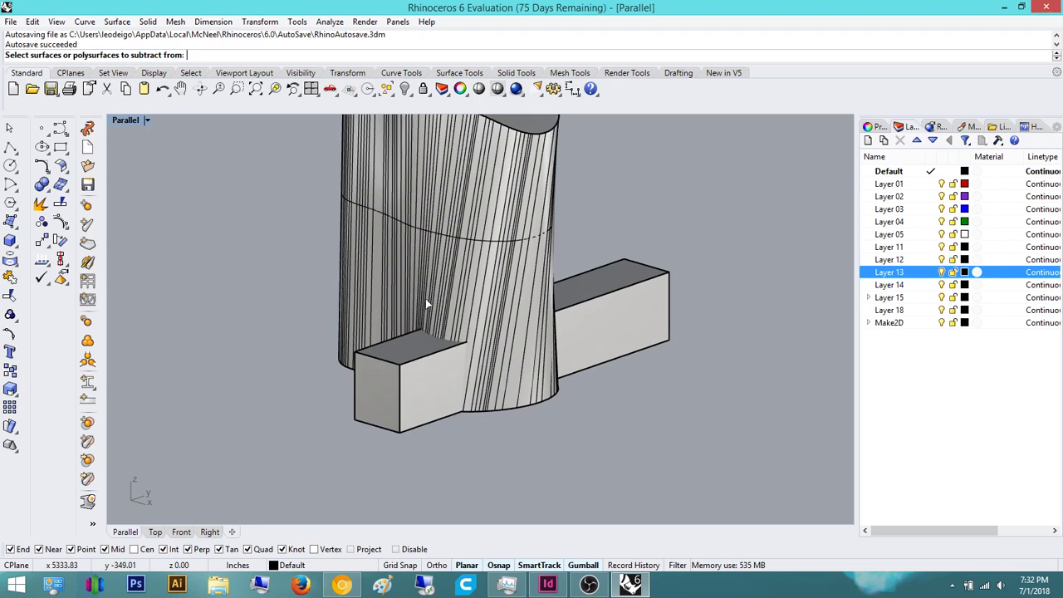
scroll(606, 291, down, 4)
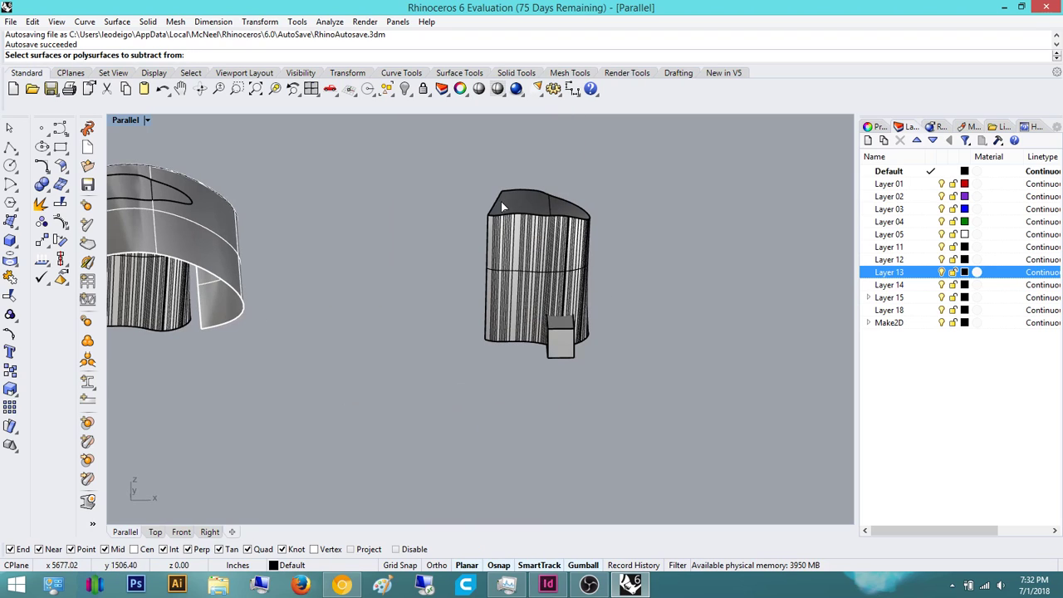
right_drag(542, 237, 406, 257)
right_drag(613, 261, 532, 282)
scroll(566, 308, up, 10)
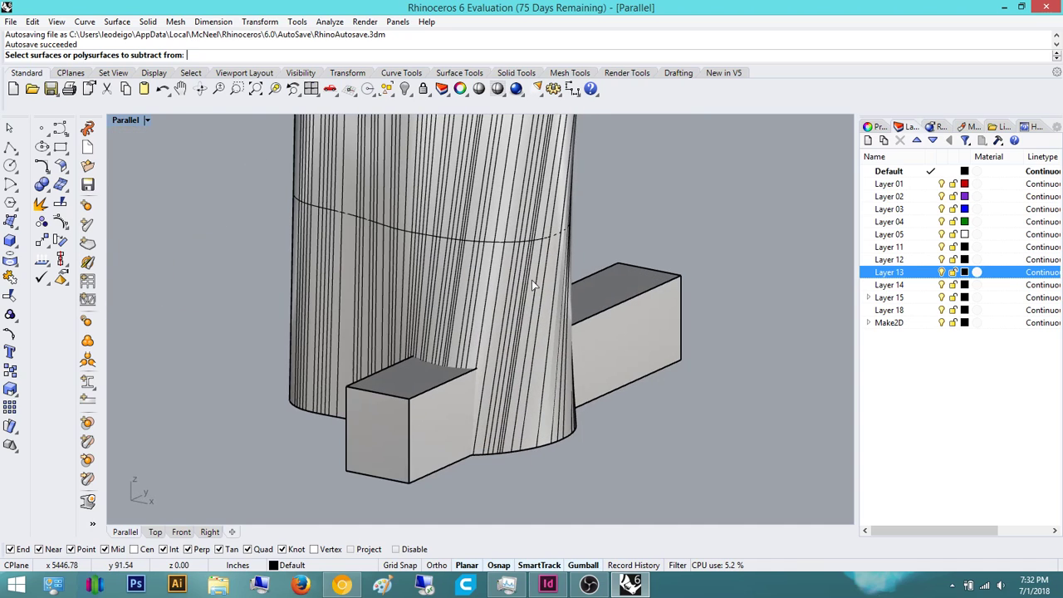
scroll(529, 286, down, 6)
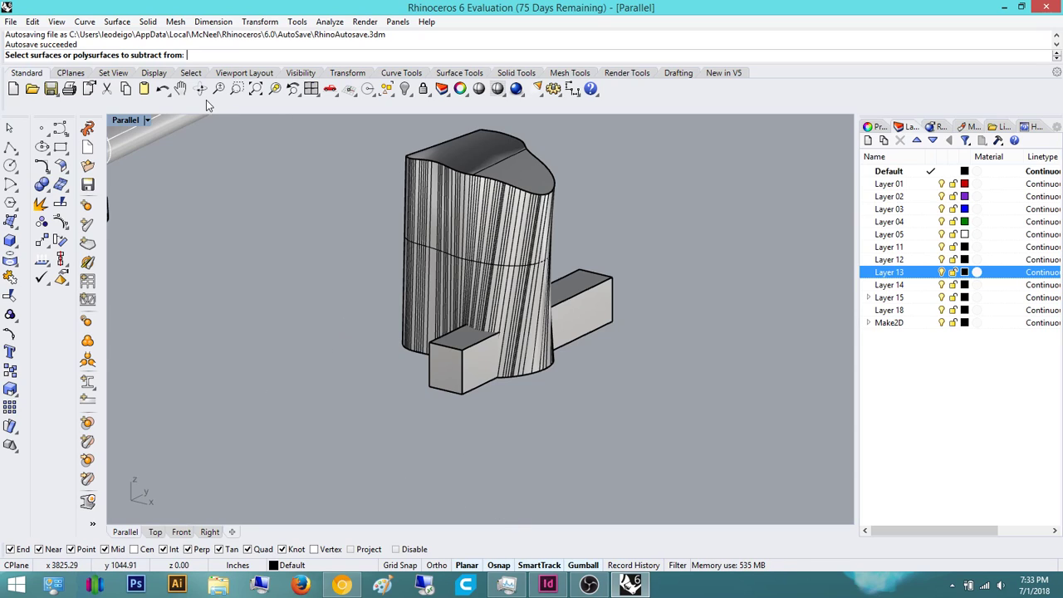
click(468, 187)
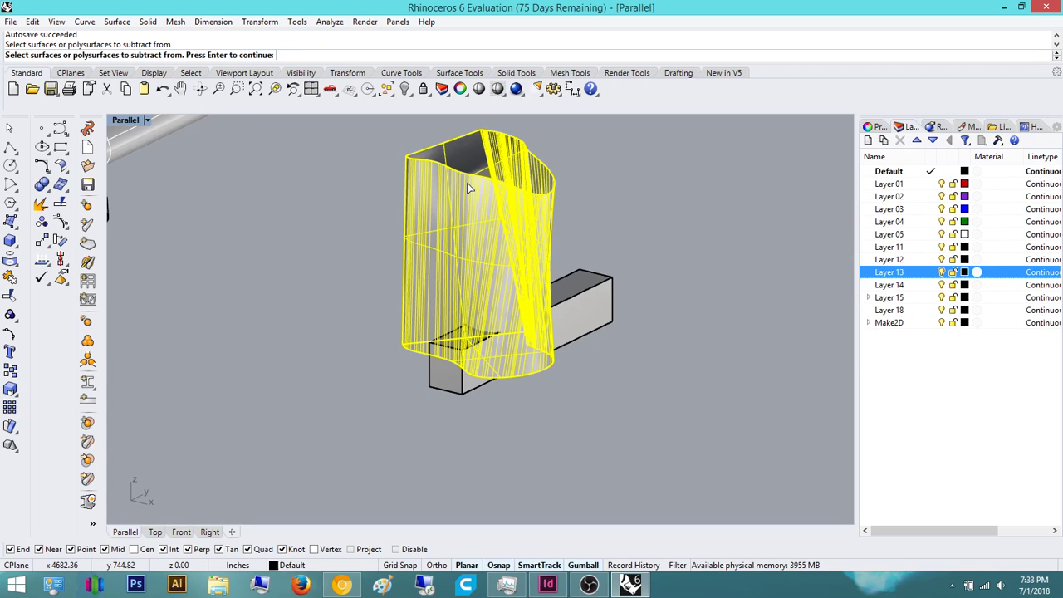
key(Return)
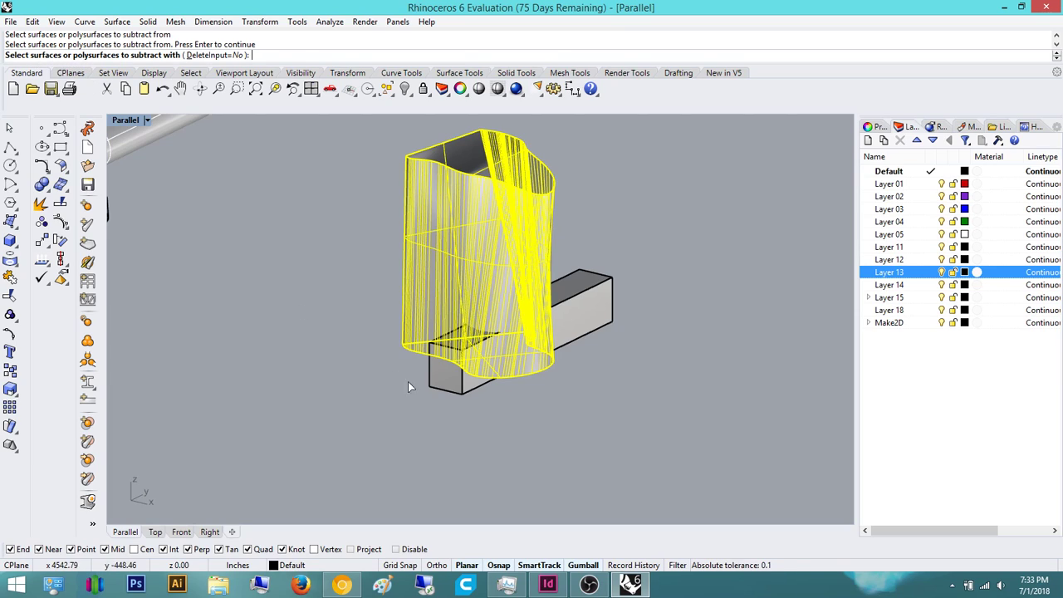
click(574, 322)
click(465, 365)
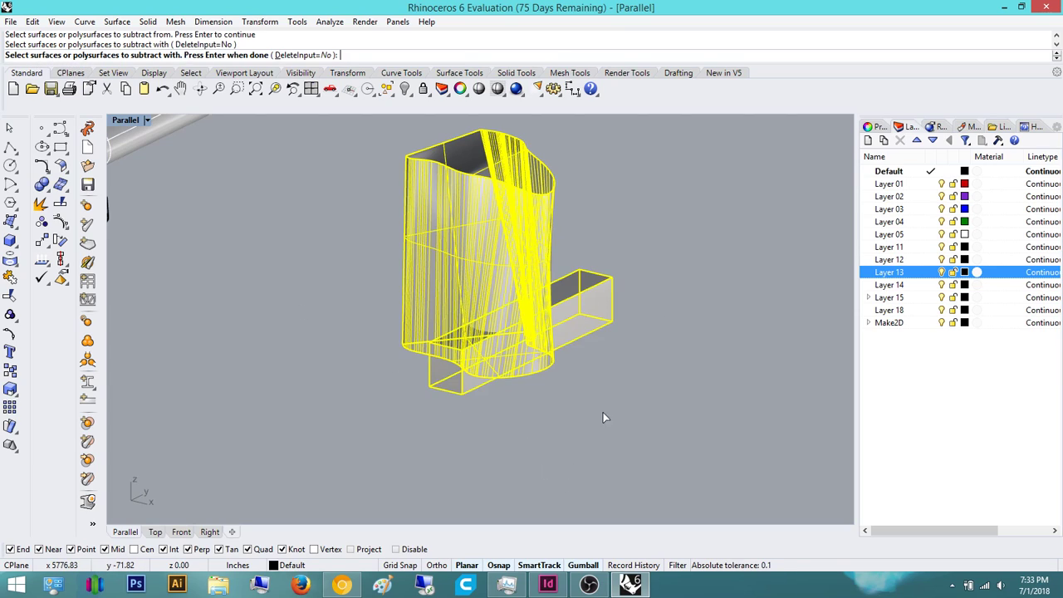
key(Return)
- Delete the leftover box from the tower's base and inspect the opening cut through it
right_drag(652, 239, 214, 106)
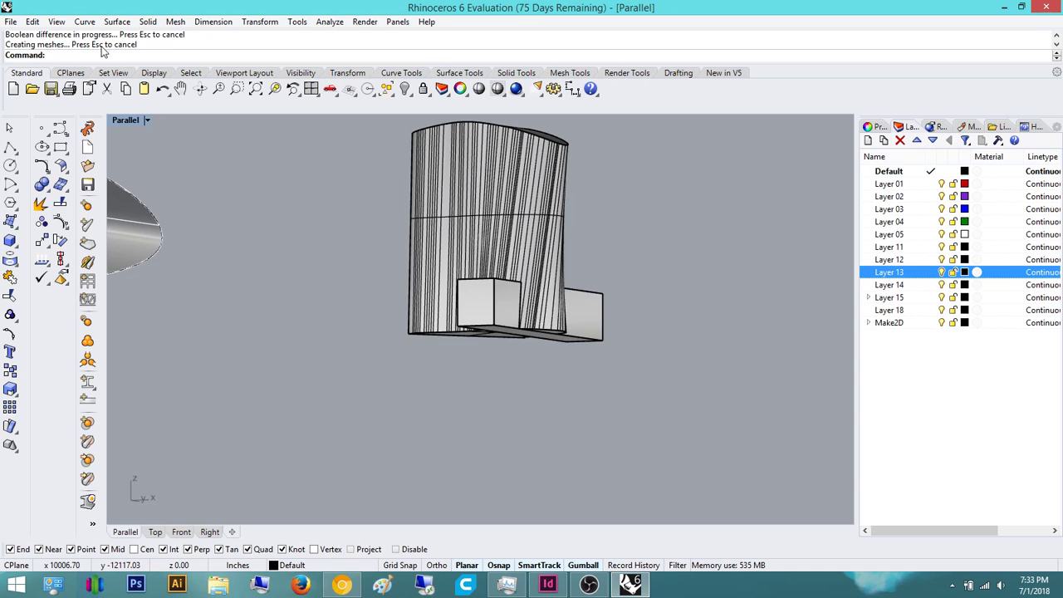
right_drag(453, 195, 474, 321)
scroll(474, 321, up, 7)
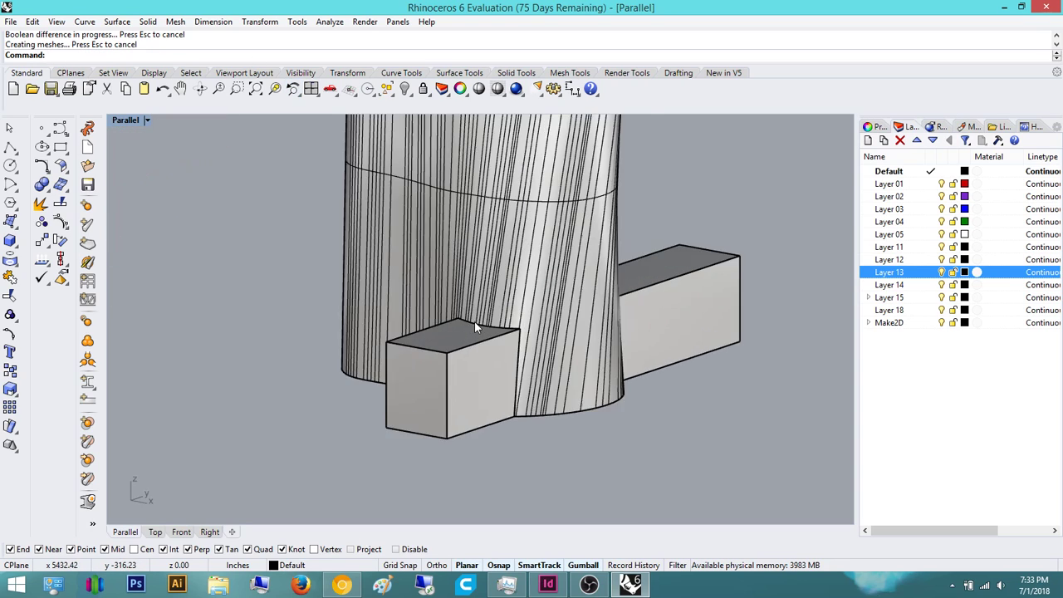
click(481, 373)
scroll(481, 374, down, 5)
right_drag(482, 375, 540, 366)
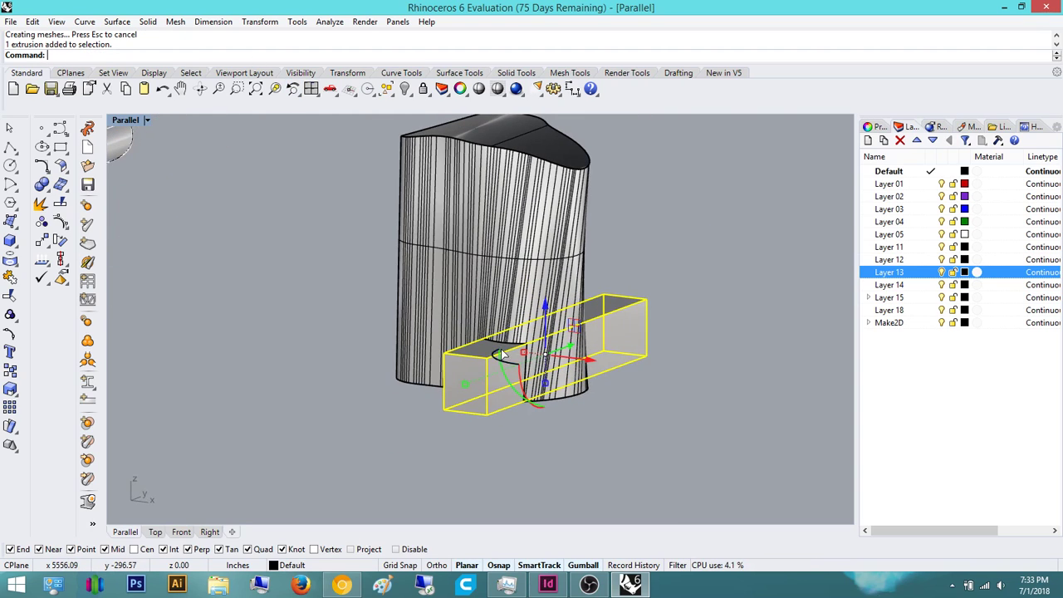
key(Delete)
scroll(636, 382, up, 3)
scroll(623, 348, up, 5)
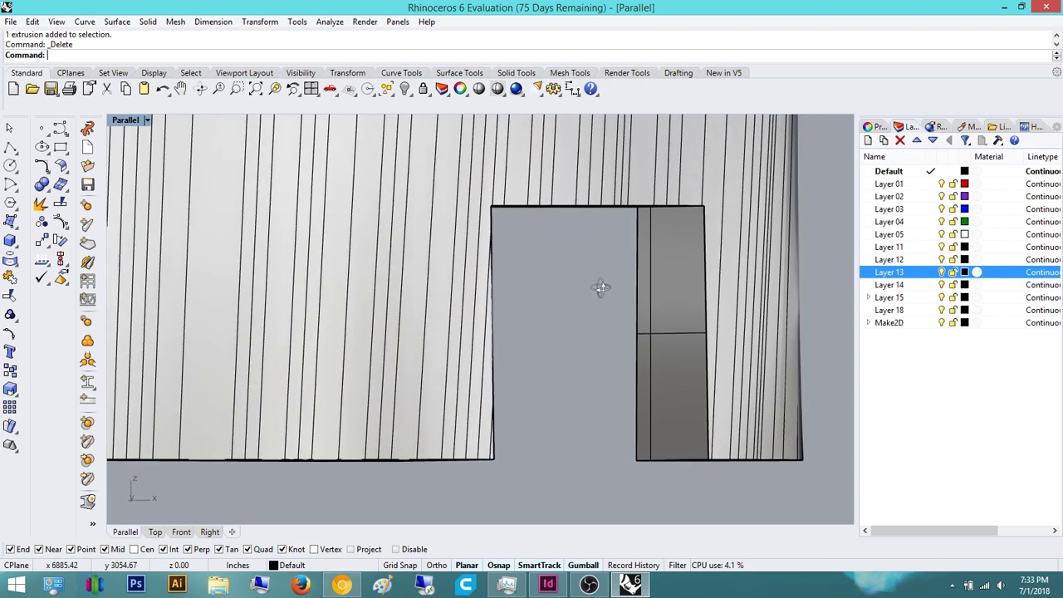
right_drag(600, 290, 327, 326)
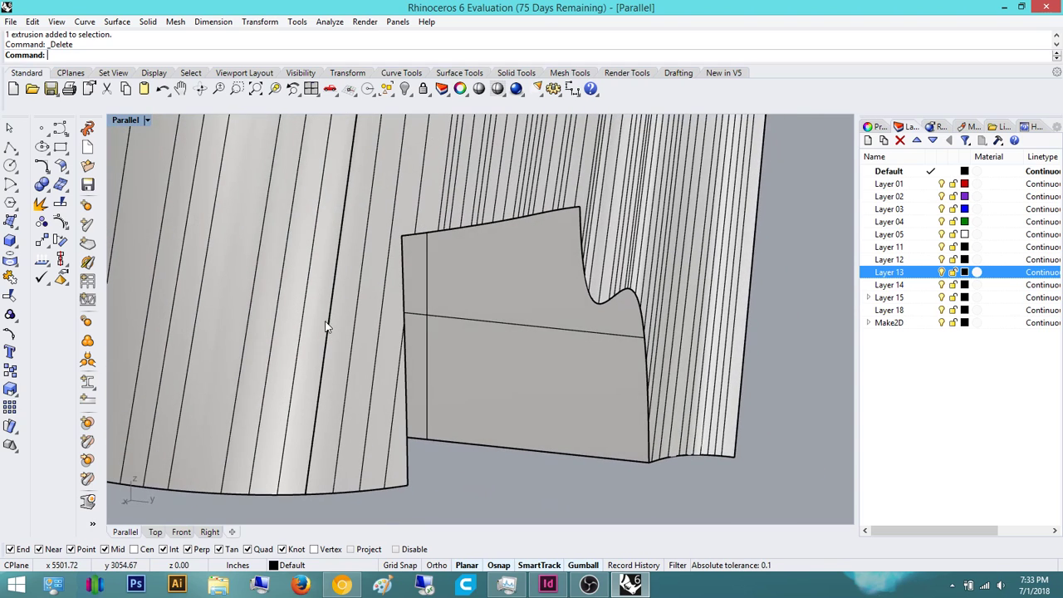
- Set the model units' absolute tolerance to 0.0001
text(Units)
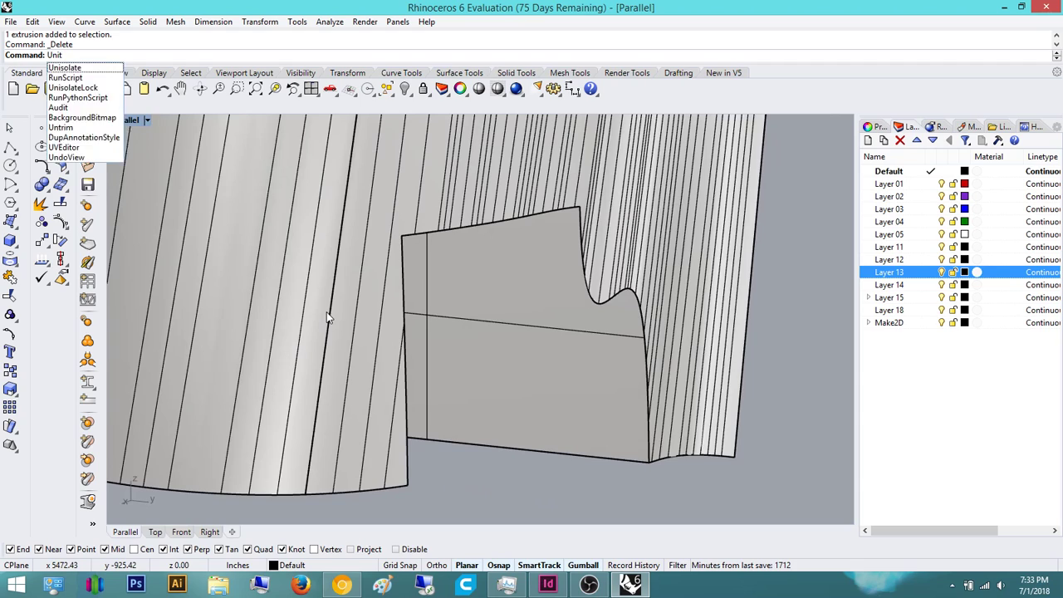
key(Return)
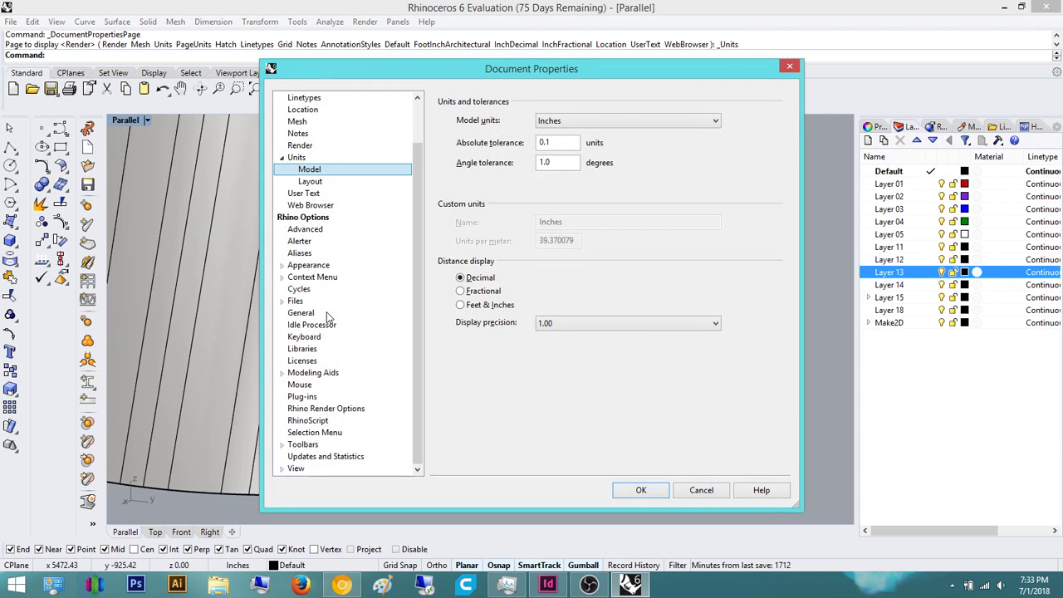
double_click(560, 141)
text(0.0)
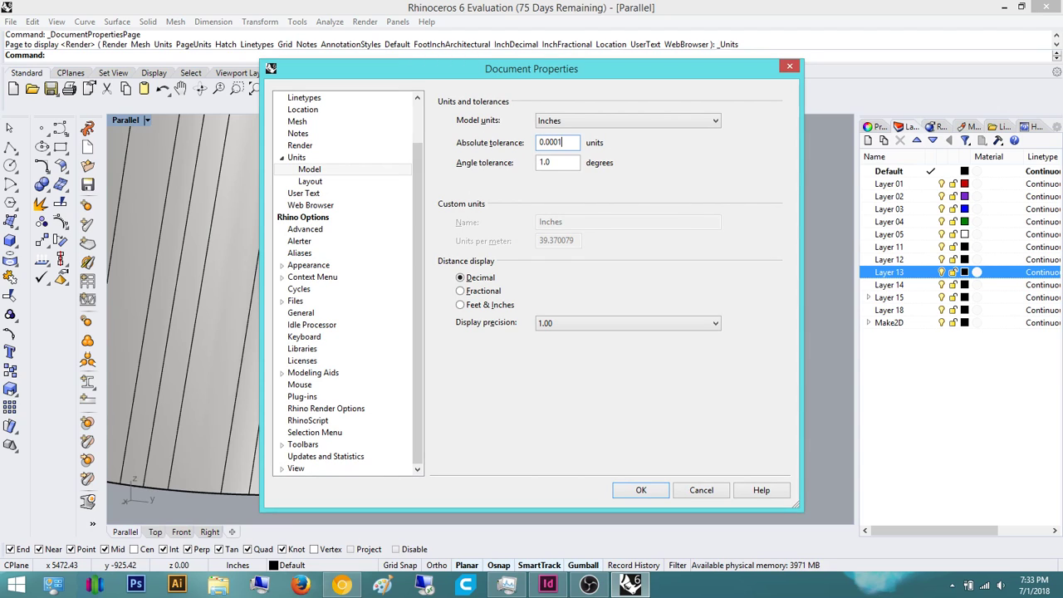
key(Return)
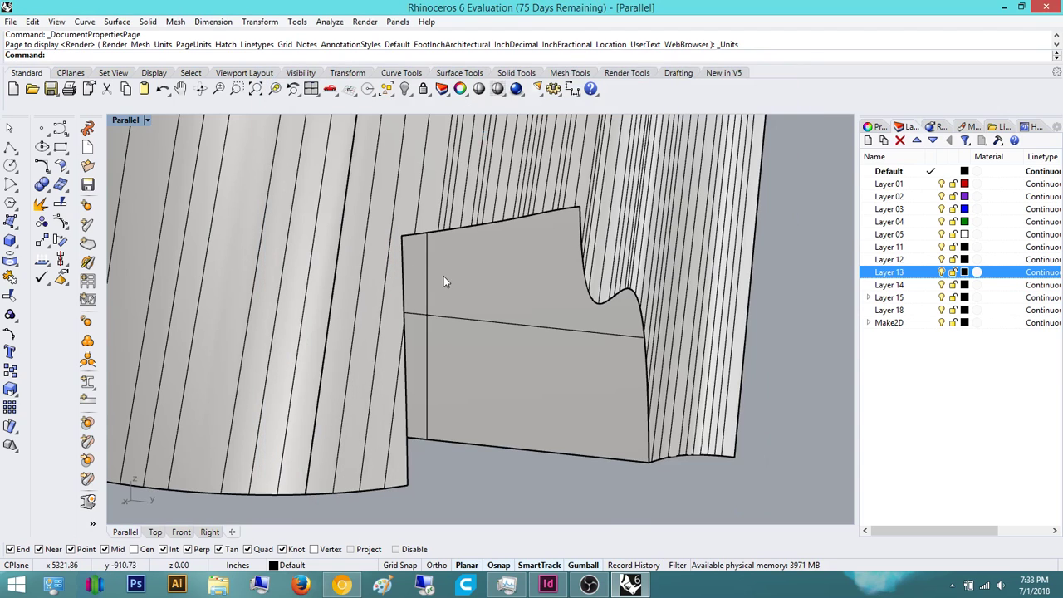
- Create a sphere centred on the front edge of the tower's top face, small enough to cover only part of it
right_drag(434, 259, 574, 248)
scroll(574, 247, down, 7)
right_drag(536, 294, 598, 289)
scroll(598, 288, up, 3)
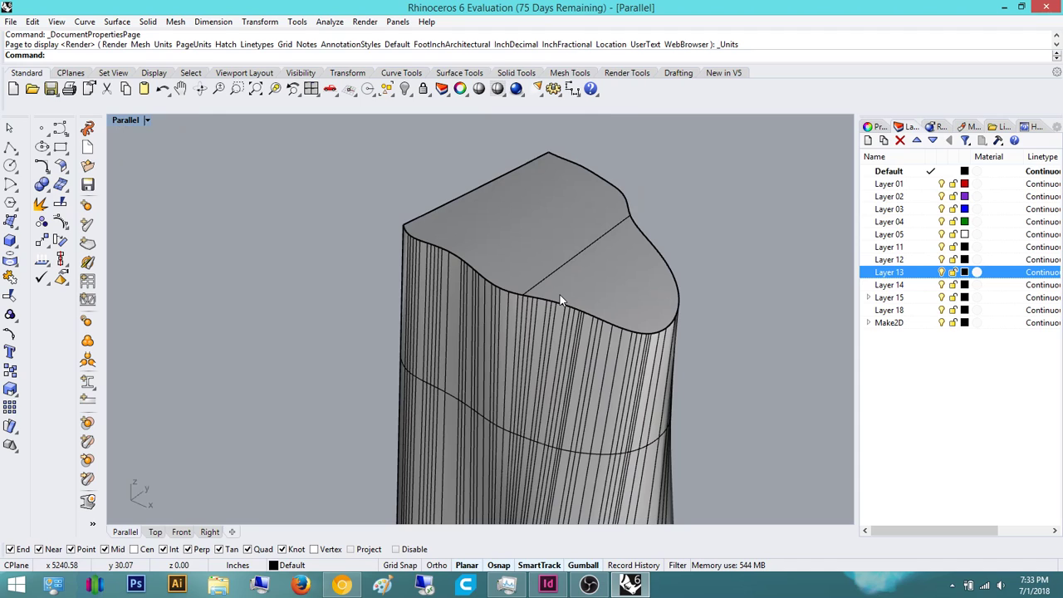
right_drag(560, 295, 548, 387)
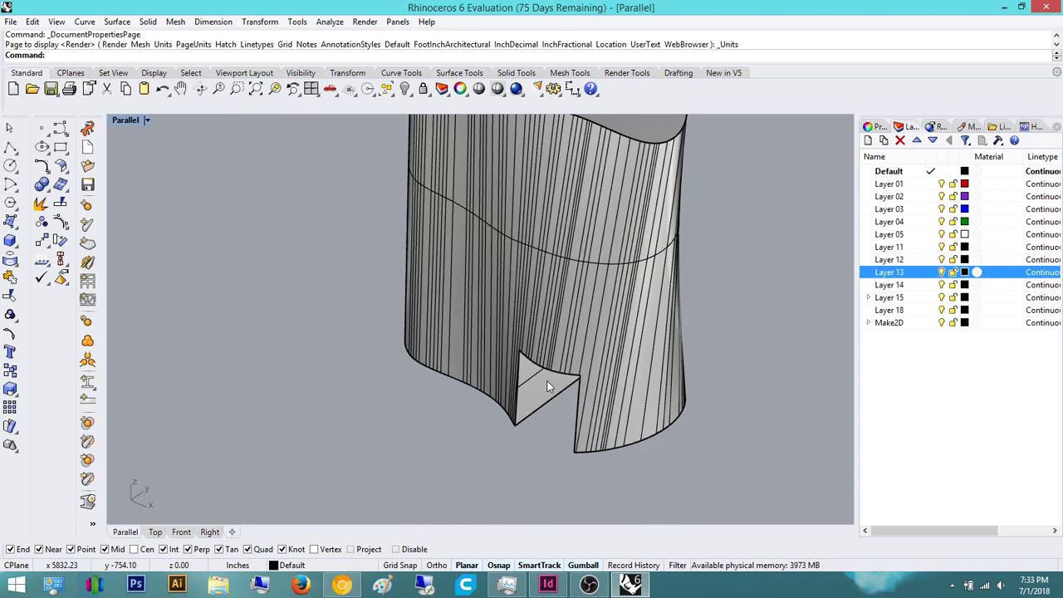
scroll(547, 386, down, 5)
text(sphere)
key(Return)
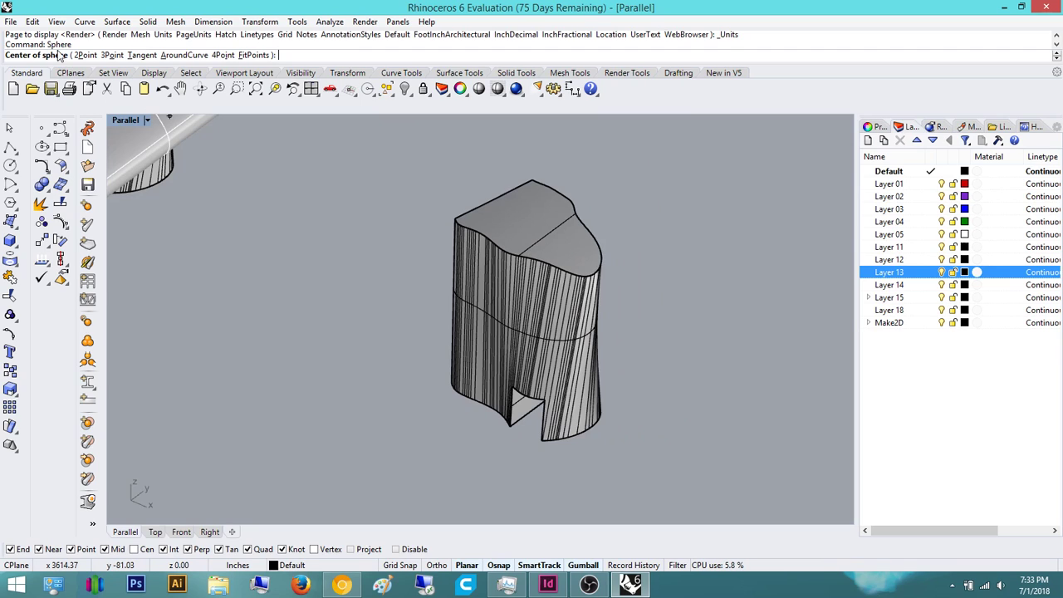
click(550, 266)
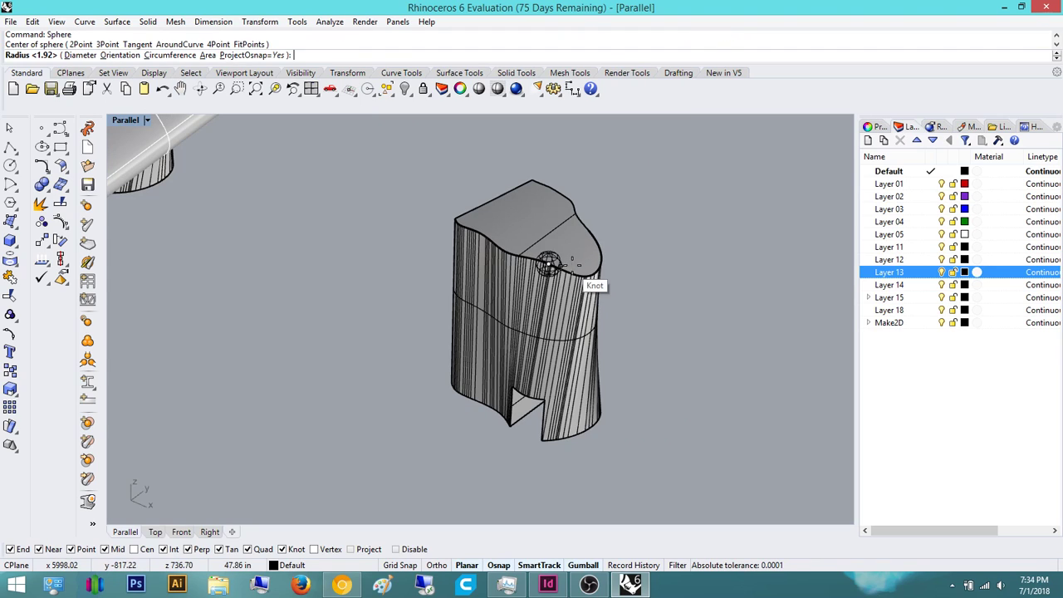
click(592, 277)
scroll(592, 276, up, 3)
- Move the sphere inward so it sits half-sunk near the middle of the tower's top face
click(523, 265)
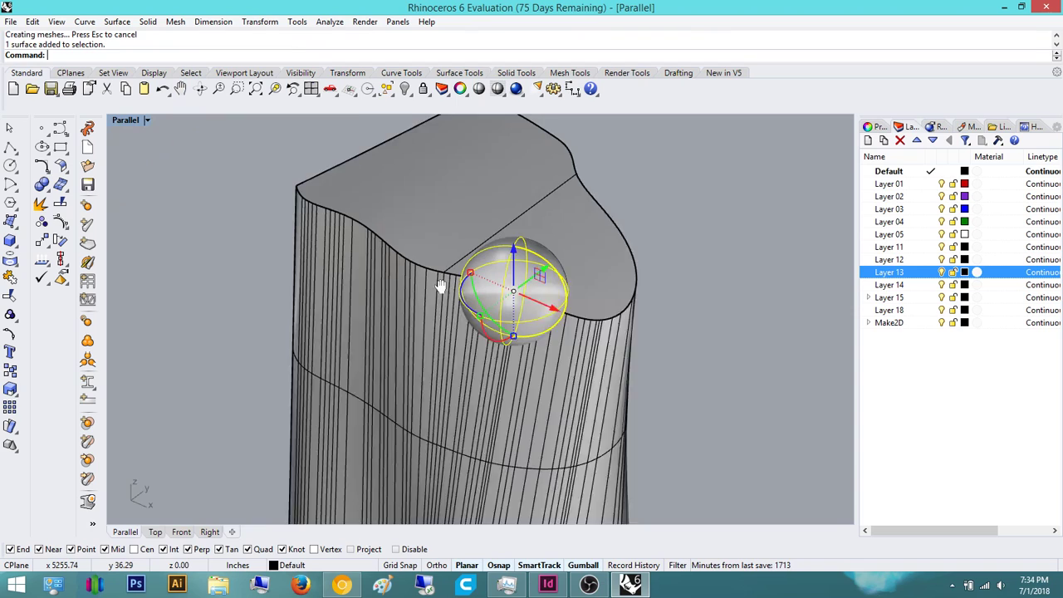
scroll(441, 285, up, 4)
drag(659, 299, 555, 295)
right_drag(555, 294, 368, 251)
drag(365, 242, 418, 212)
click(633, 176)
shift+right_drag(634, 186, 621, 253)
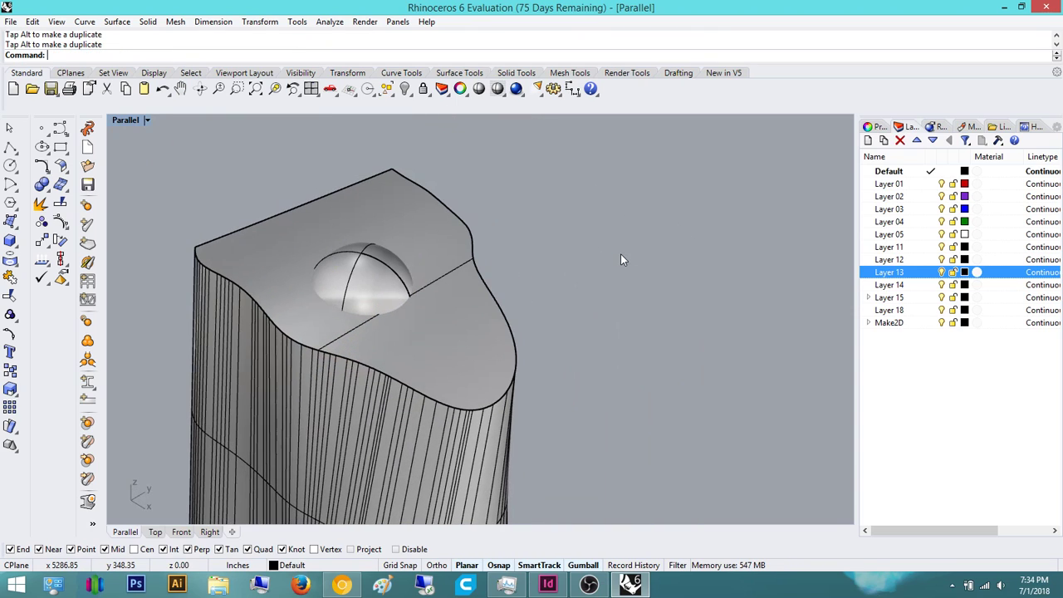
- Subtract the sphere from the tower with Boolean Difference, leaving DeleteInput set to No
text(boo)
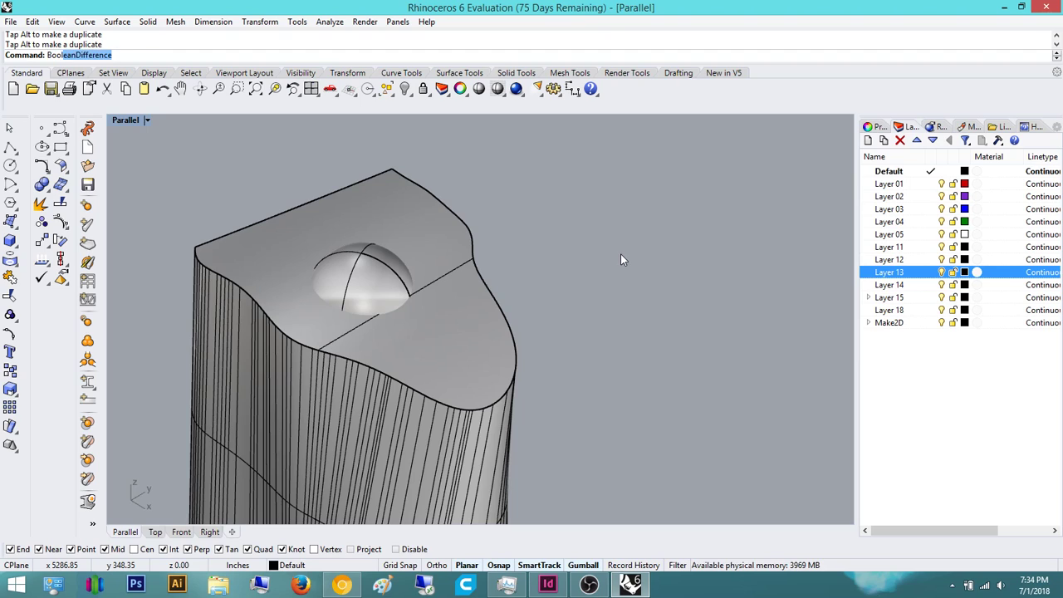
key(Return)
click(476, 379)
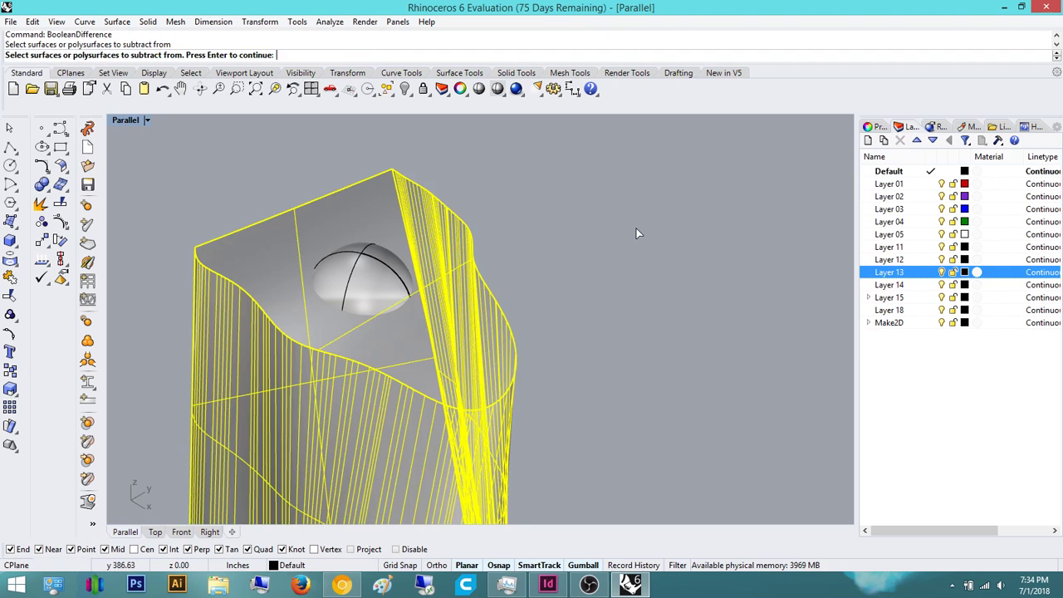
key(Return)
click(369, 307)
key(Return)
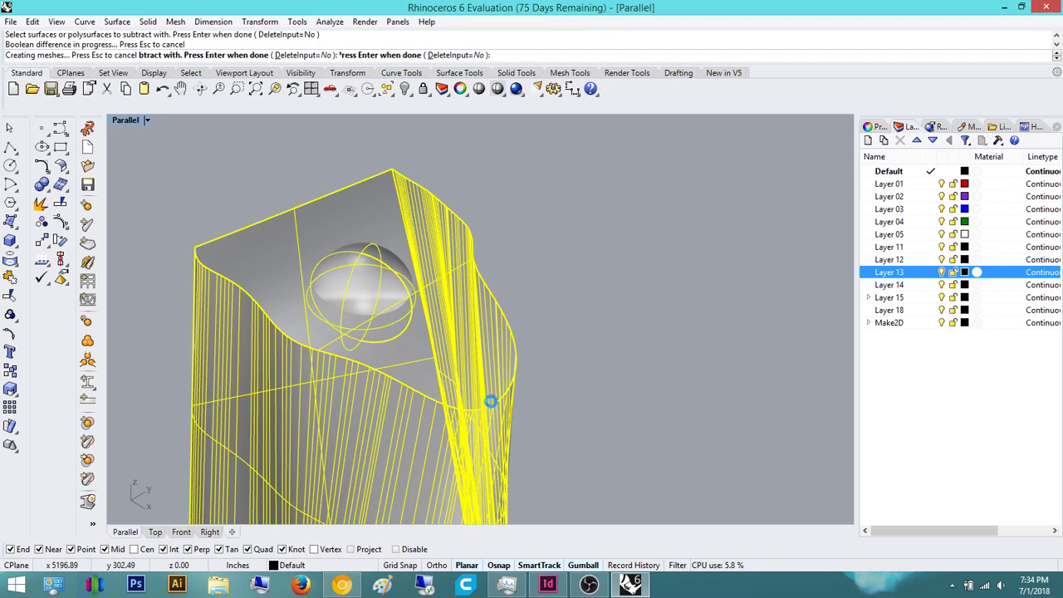
- Delete the leftover sphere and inspect the bowl-shaped recess in the tower's top face
click(389, 271)
key(Delete)
right_drag(452, 320, 536, 296)
right_drag(462, 339, 418, 325)
scroll(423, 259, down, 6)
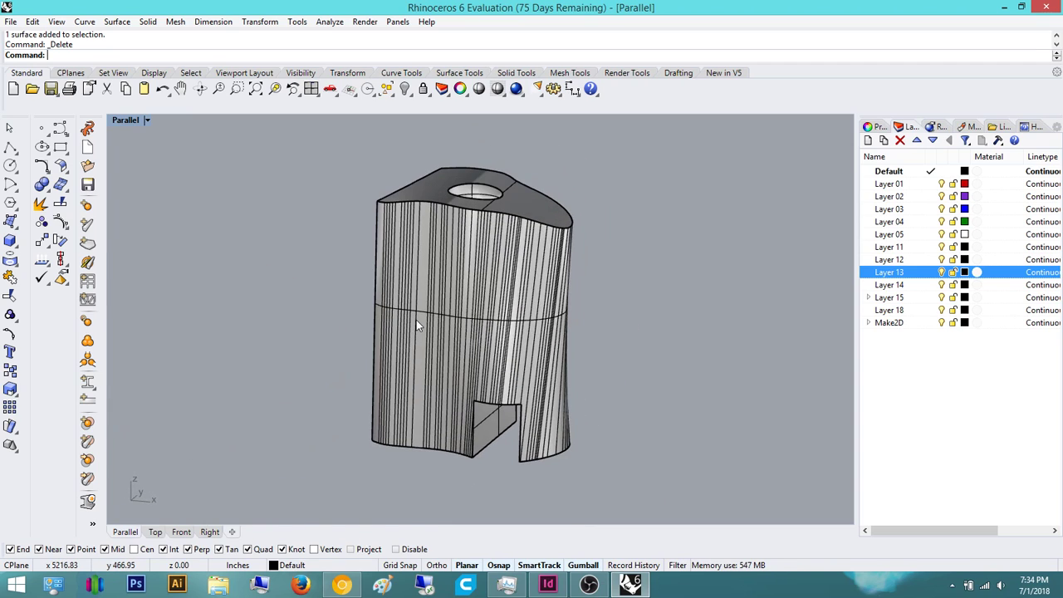
right_drag(513, 239, 445, 289)
scroll(495, 235, up, 4)
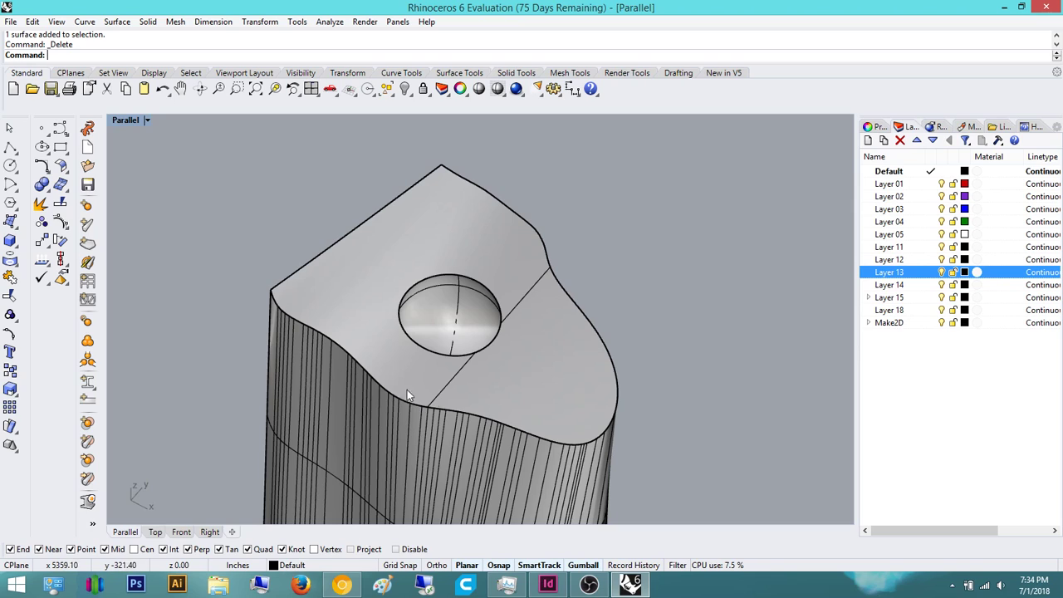
right_drag(566, 276, 520, 260)
- Undo the sphere's deletion and the Boolean Difference between the tower and the sphere
key(ctrl+z)
click(635, 161)
shift+right_drag(559, 225, 512, 273)
key(ctrl+z)
shift+right_drag(549, 241, 322, 225)
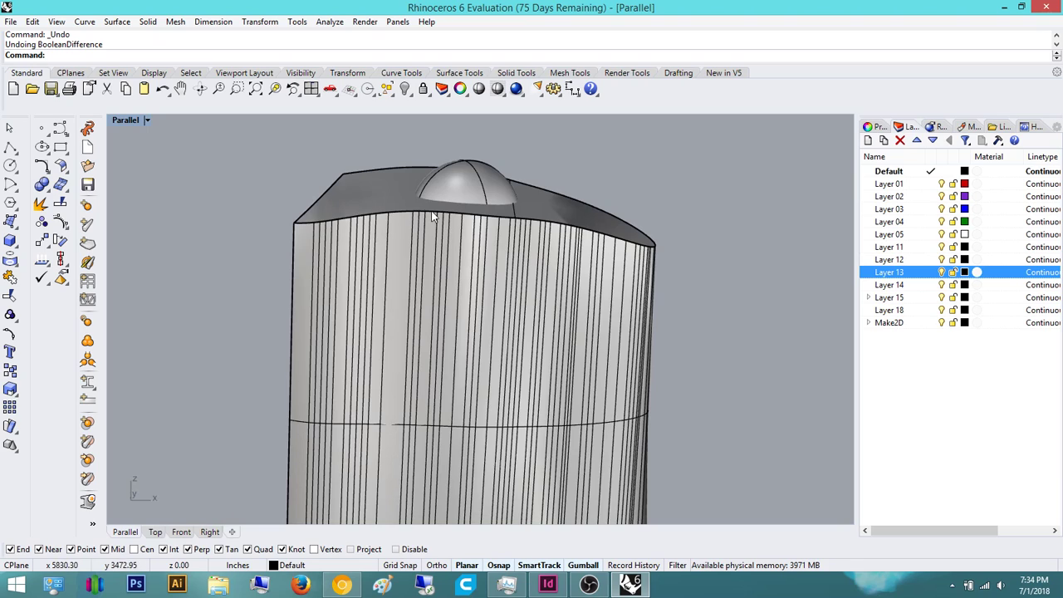
- Run Boolean Difference in reverse order, subtracting the tower from the sphere with DeleteInput set to No
right_click(657, 202)
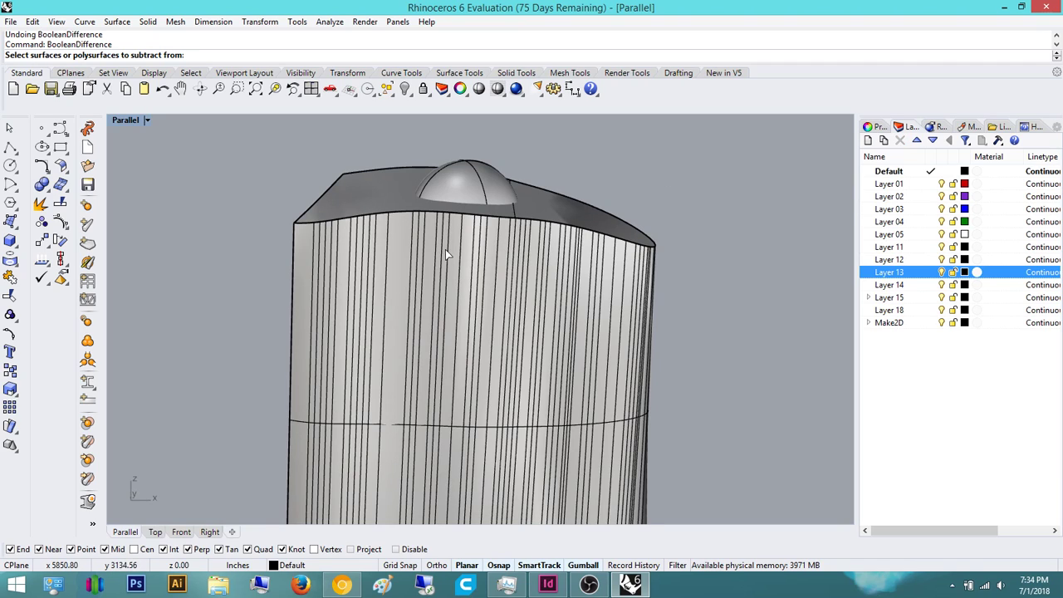
right_drag(445, 254, 433, 321)
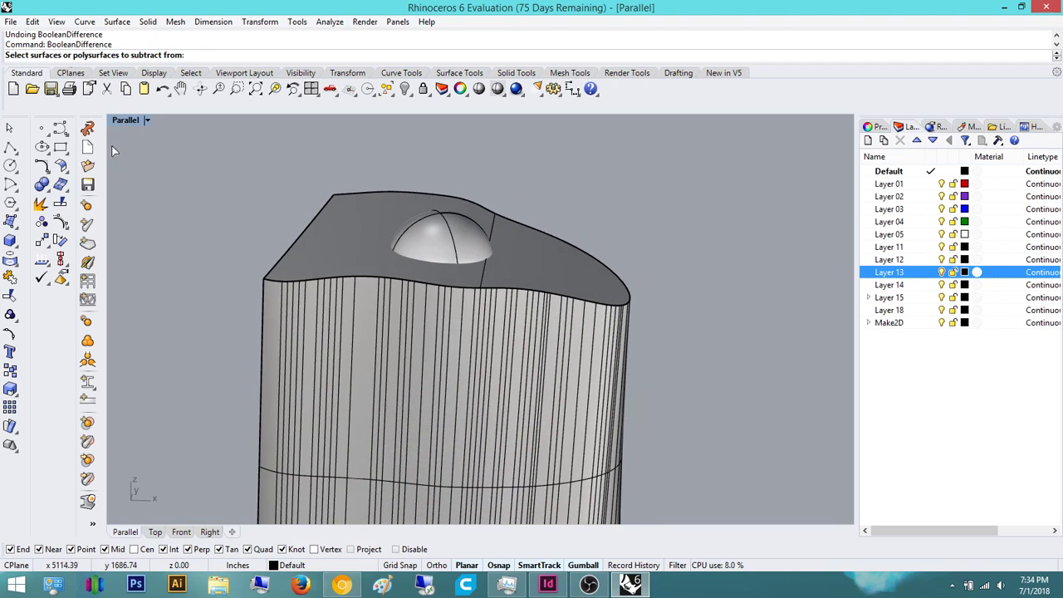
click(465, 242)
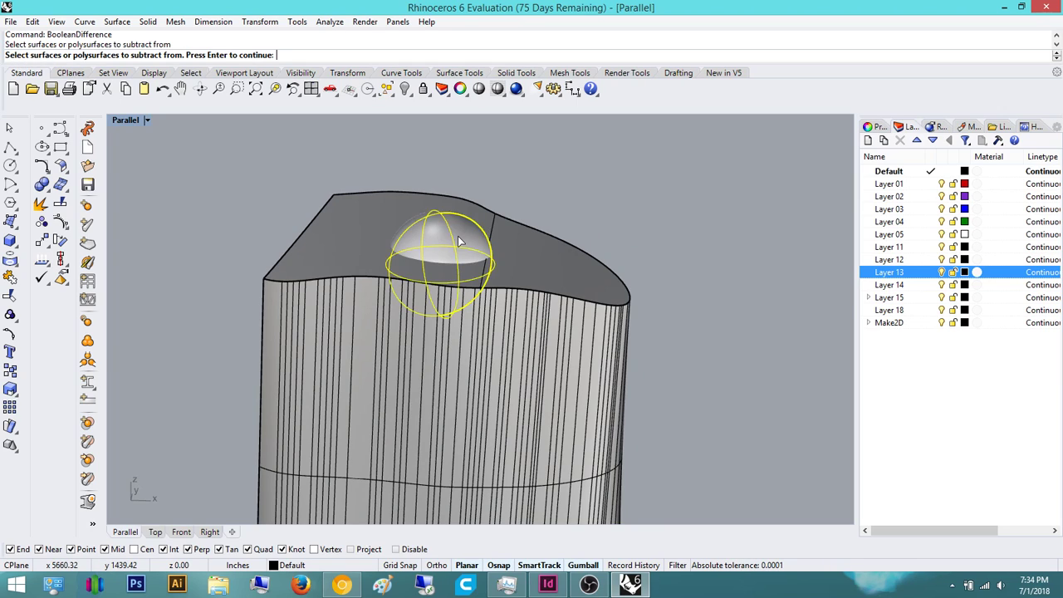
key(Return)
click(589, 285)
key(Return)
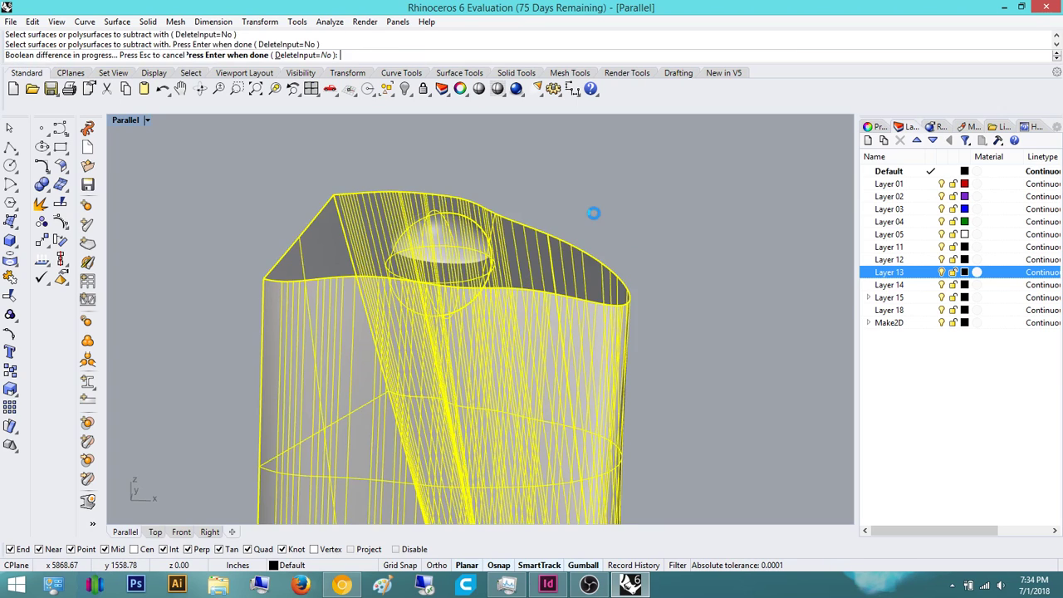
scroll(445, 265, up, 6)
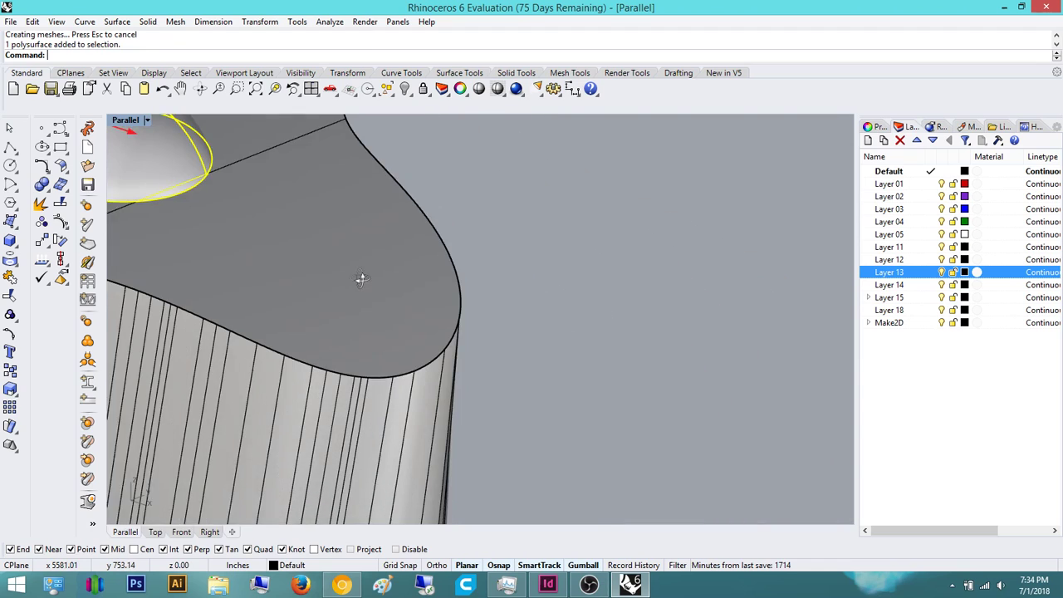
- Inspect the sphere cap on the tower's roof and the notch at its base from several angles
right_drag(284, 210, 498, 324)
scroll(515, 335, down, 6)
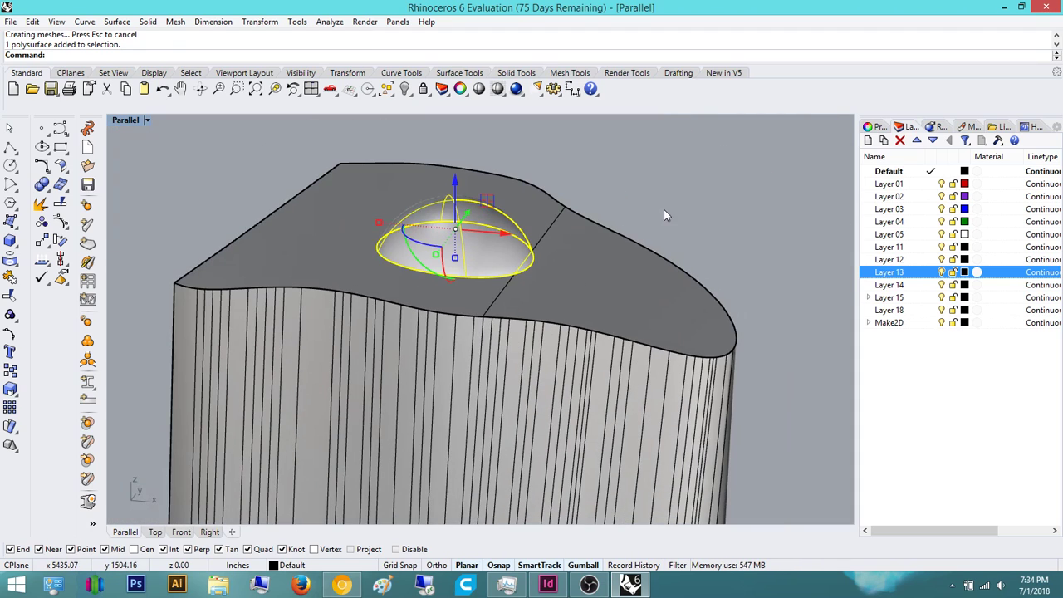
click(664, 211)
right_drag(573, 282, 523, 279)
click(499, 274)
click(632, 208)
right_drag(631, 208, 581, 192)
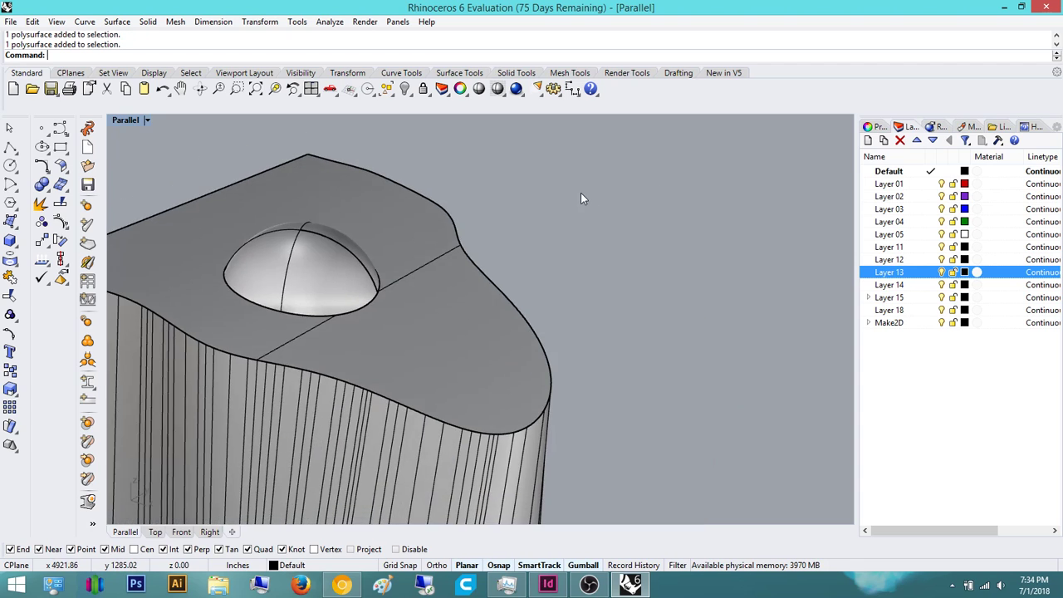
scroll(581, 193, down, 6)
right_drag(565, 333, 557, 439)
scroll(544, 246, down, 4)
scroll(536, 350, up, 3)
right_drag(526, 343, 513, 268)
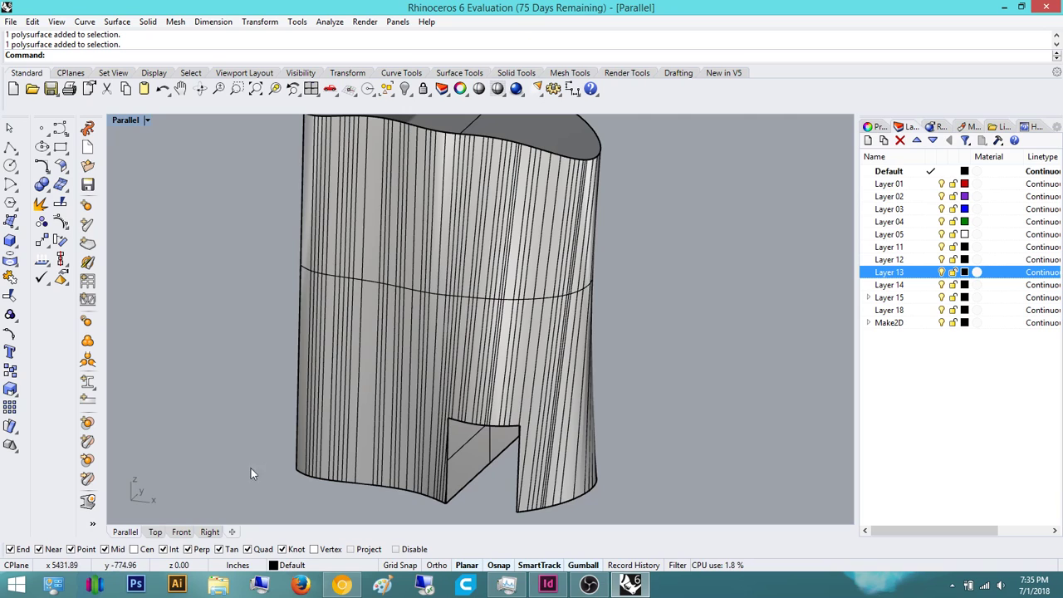
- Copy the wavy profile curve beside the neighbouring tower onto the notched tower in the Front view and select the copy
click(181, 532)
right_drag(648, 386, 467, 386)
scroll(467, 384, down, 6)
right_drag(557, 440, 327, 339)
click(188, 309)
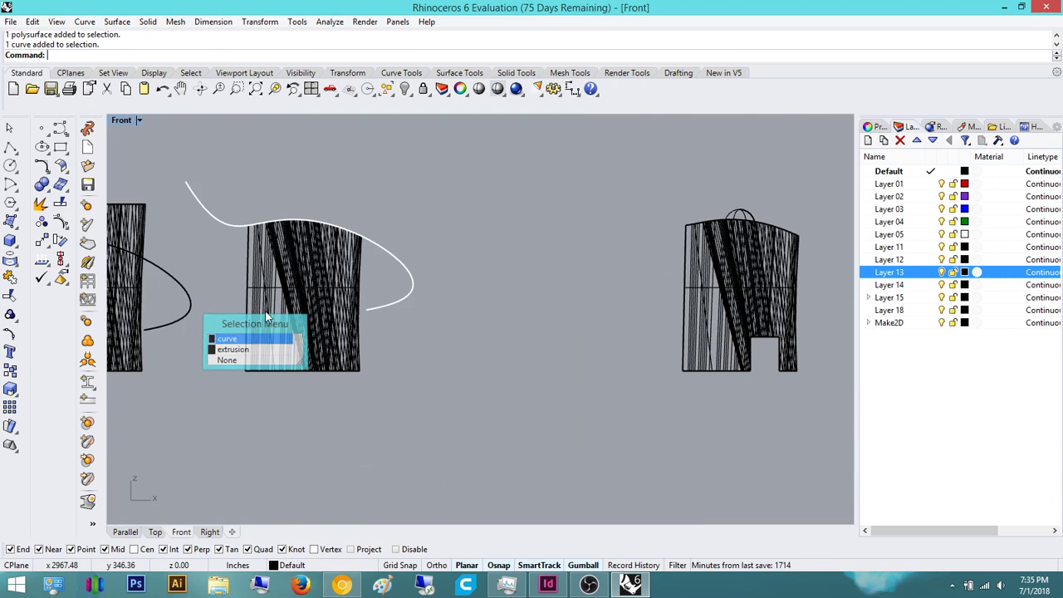
click(249, 341)
scroll(199, 309, down, 3)
drag(200, 309, 480, 312)
click(506, 244)
click(468, 304)
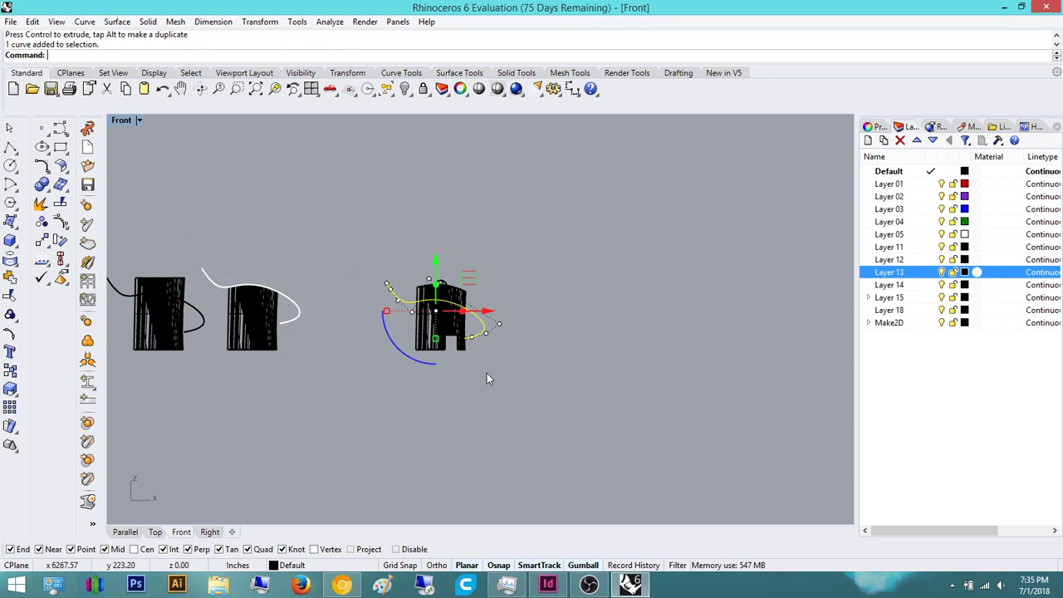
- Extrude the copied curve with ExtrudeCrv into an open surface that passes right through the notched tower
click(124, 532)
scroll(524, 304, down, 5)
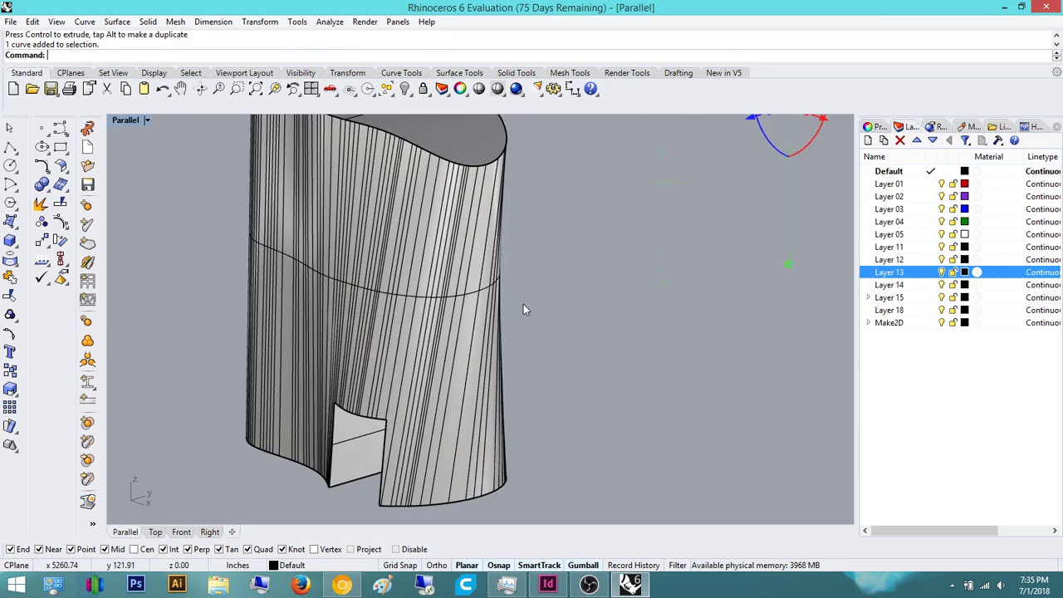
right_drag(611, 301, 628, 286)
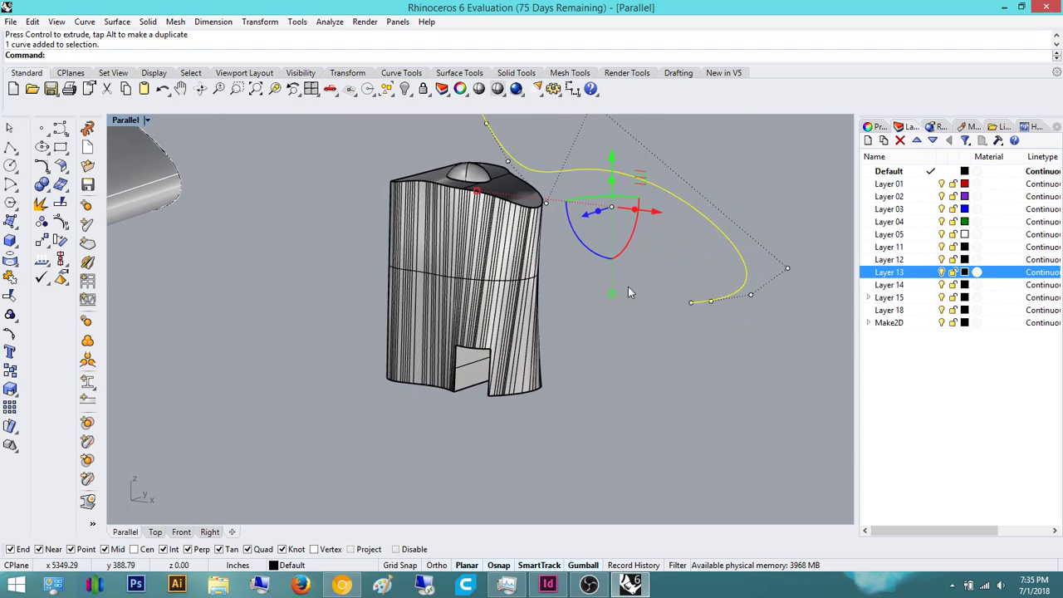
text(Extr)
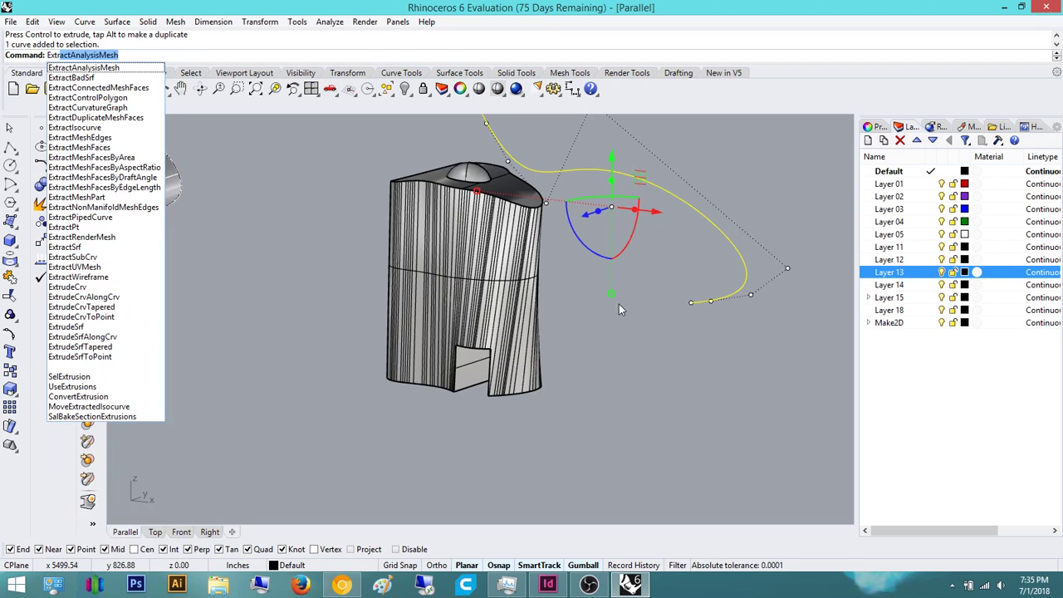
text(udecrv)
key(Return)
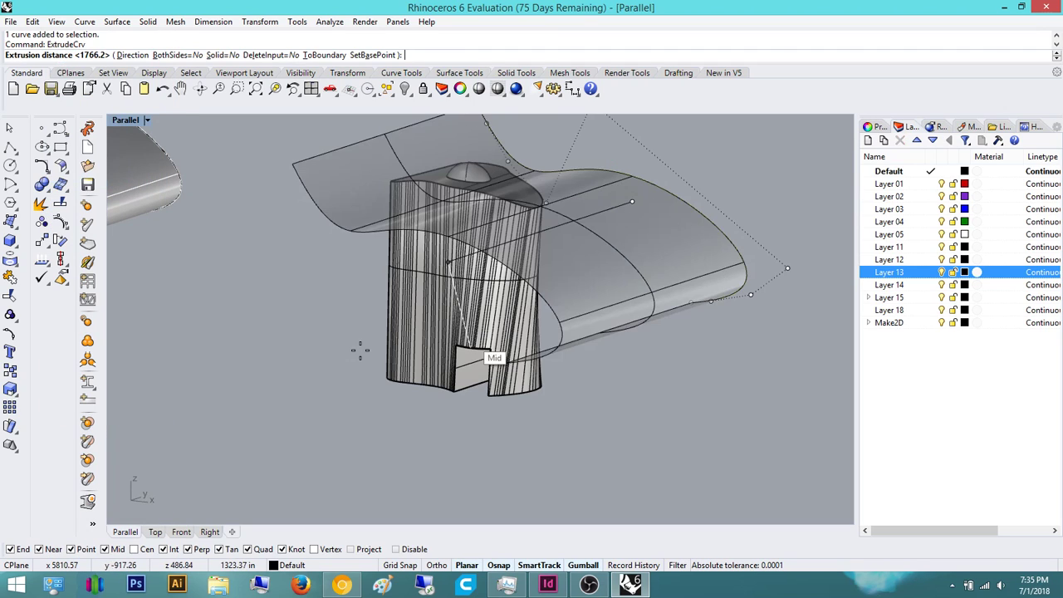
click(295, 368)
right_drag(617, 379, 605, 385)
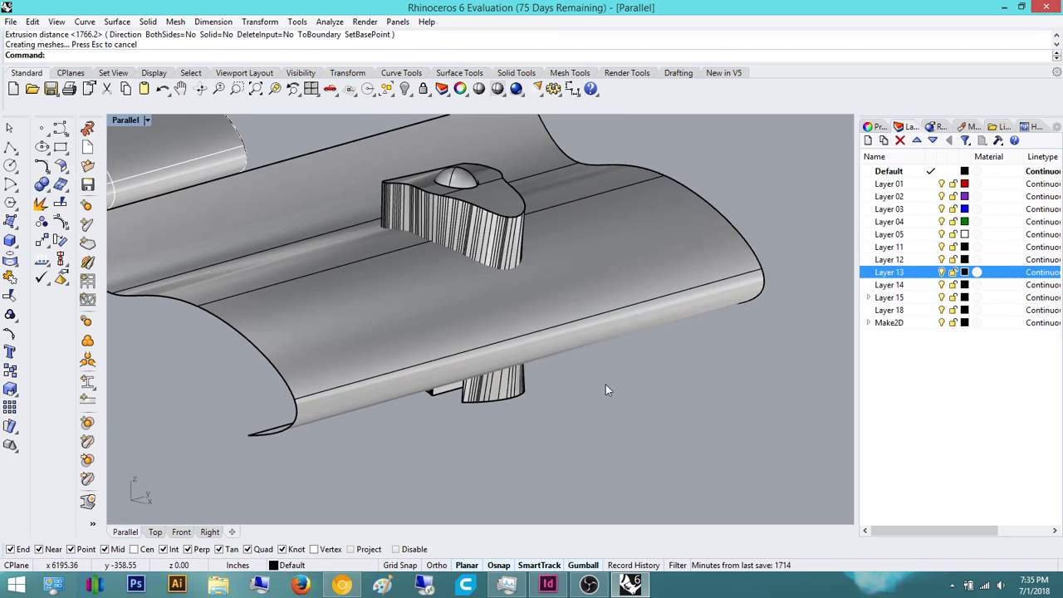
- Try BooleanSplit on the notched tower with the extruded surface as the cutter and DeleteInput set to Yes
text(booleans)
key(Return)
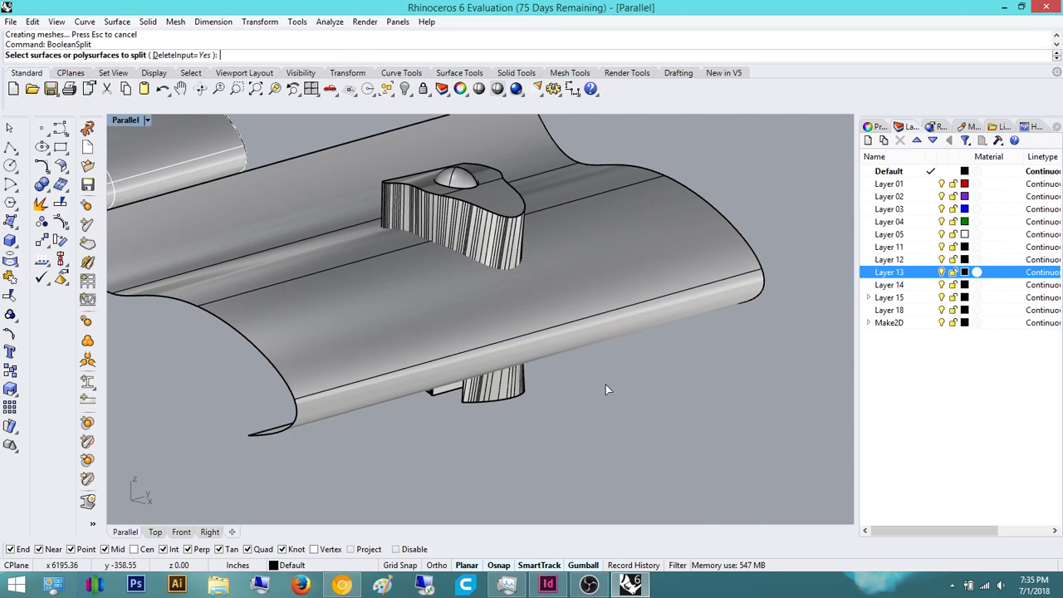
click(496, 229)
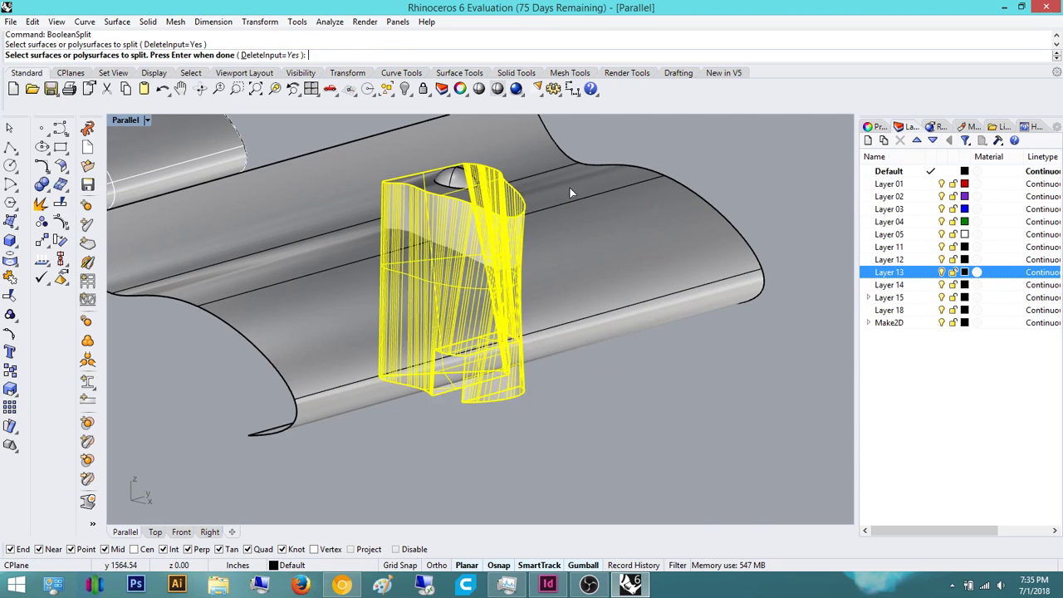
click(669, 262)
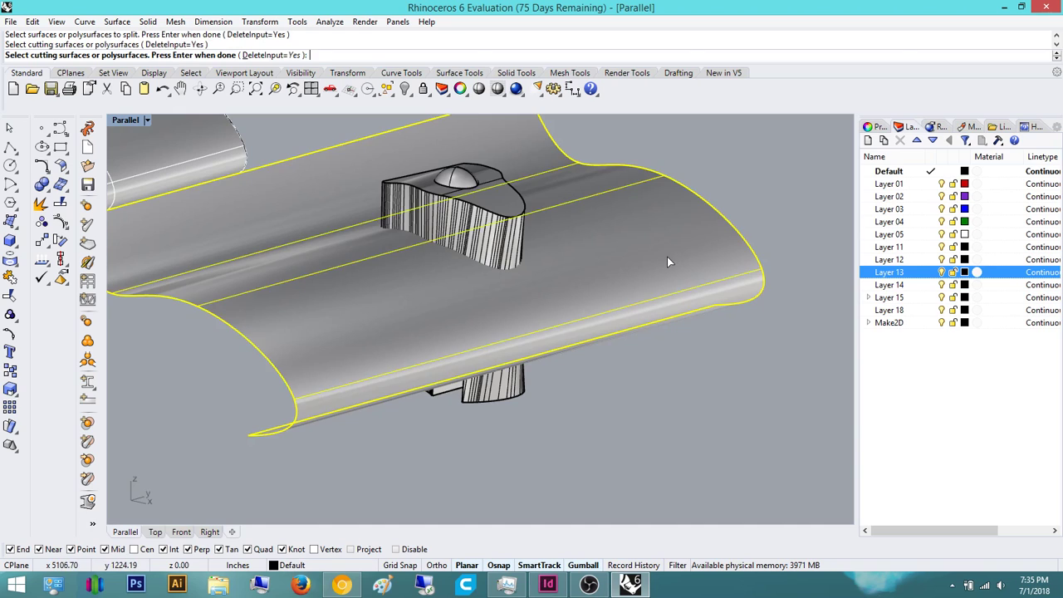
key(Return)
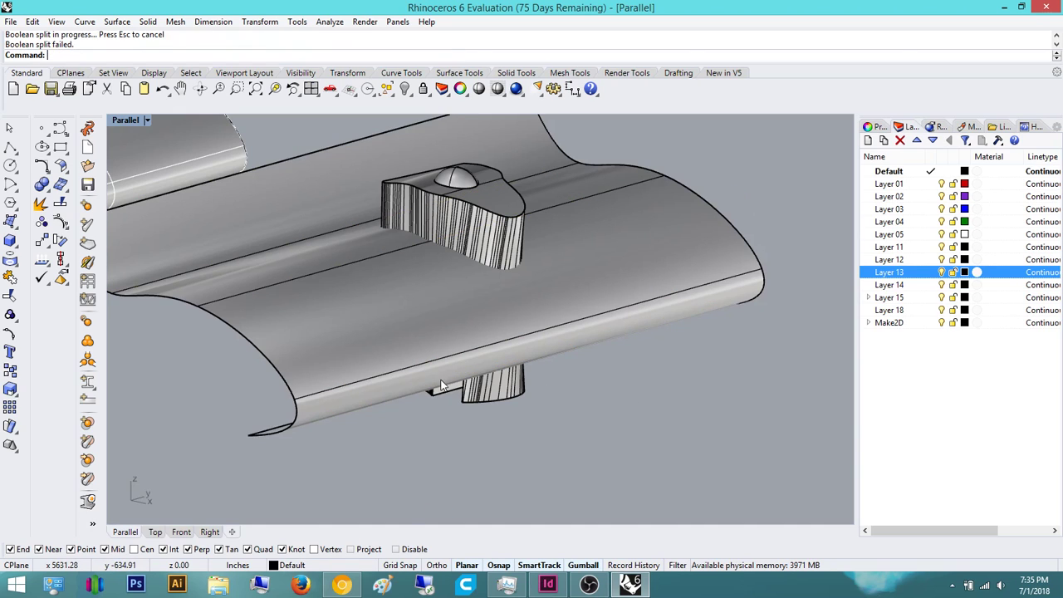
- Check the tower polysurface for naked edges with ShowEdges, then close the edge analysis
right_drag(498, 359, 497, 320)
scroll(496, 264, up, 8)
click(534, 246)
right_drag(534, 247, 648, 234)
click(778, 208)
click(448, 251)
right_drag(448, 250, 498, 248)
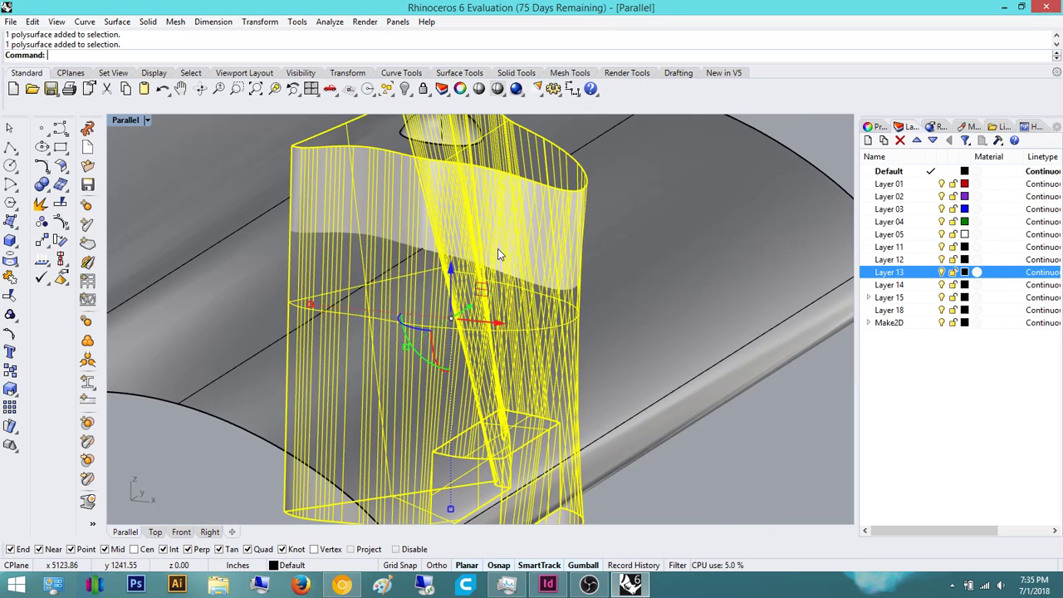
text(ShowEdges)
key(Return)
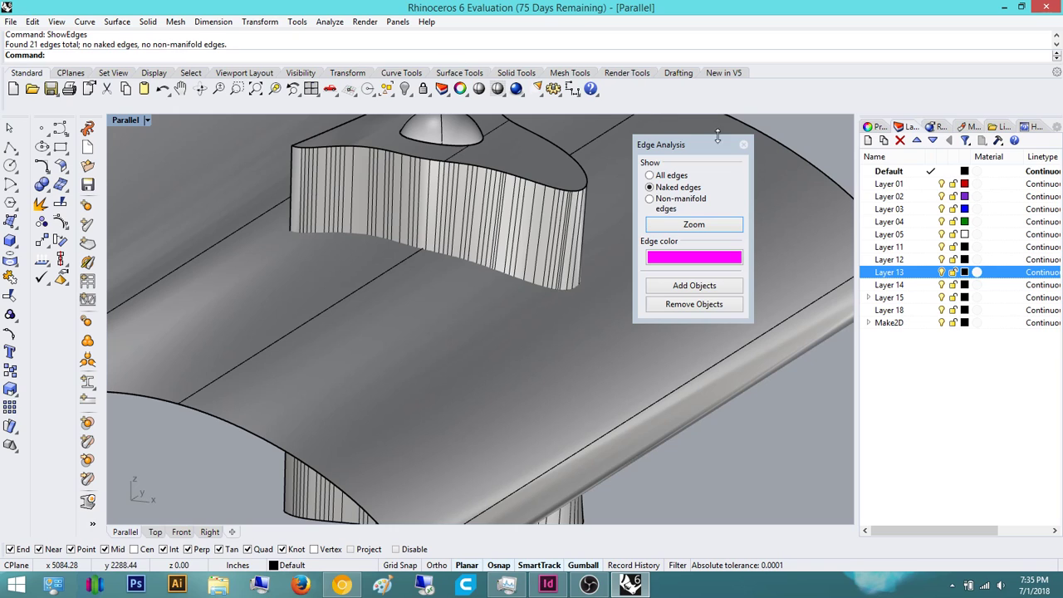
click(743, 145)
- Examine from several angles whether the extruded surface passes completely through the tower
scroll(543, 322, down, 7)
right_drag(543, 323, 595, 289)
click(594, 289)
right_drag(625, 183, 473, 283)
click(658, 173)
scroll(473, 283, up, 3)
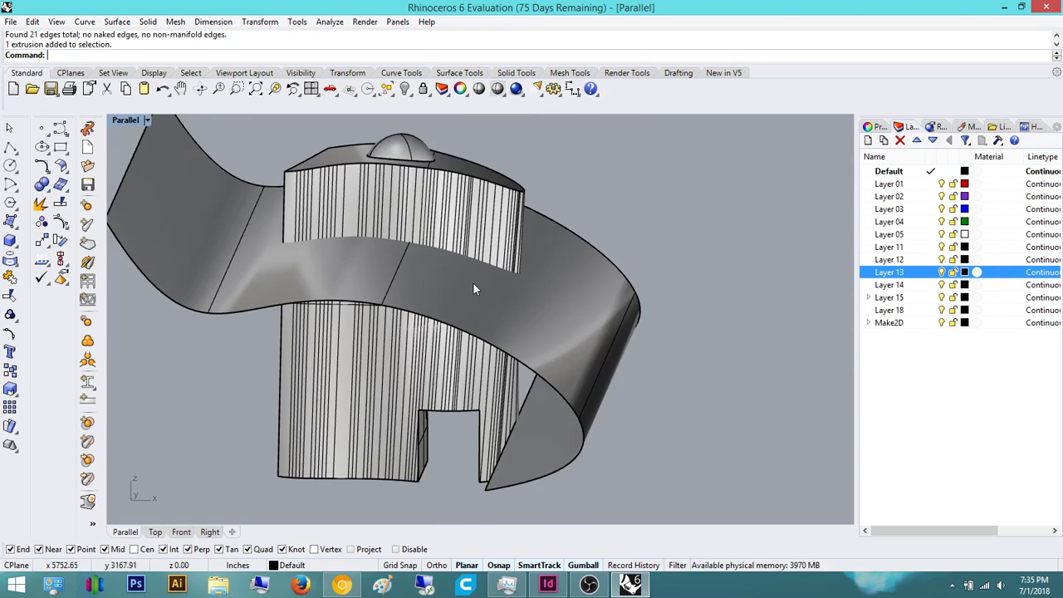
text(BooleanDifference)
key(Escape)
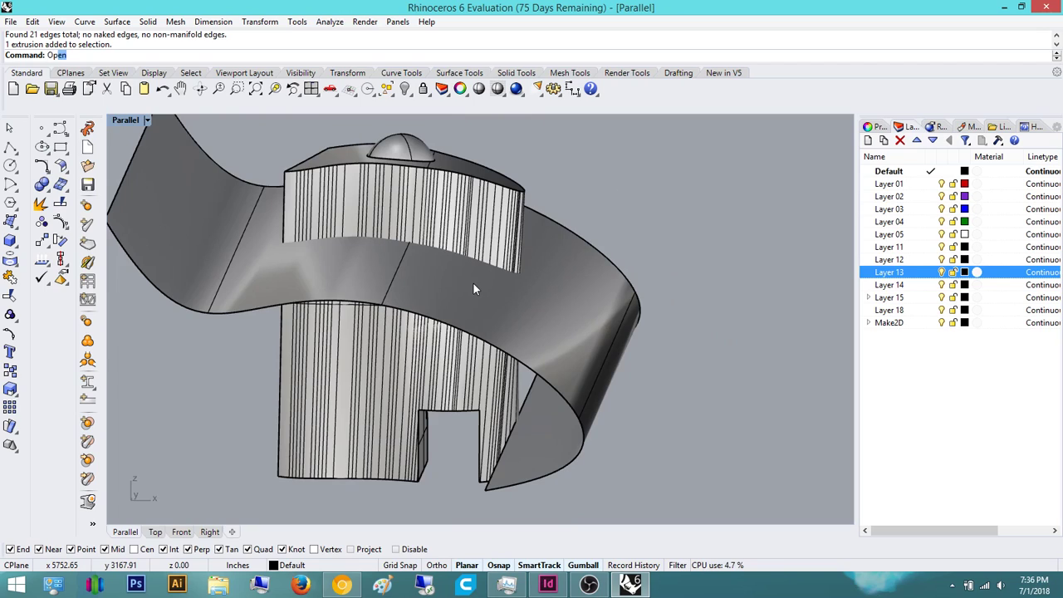
- Set the model's absolute tolerance to 0.000000 in the document units
text(Units)
key(Return)
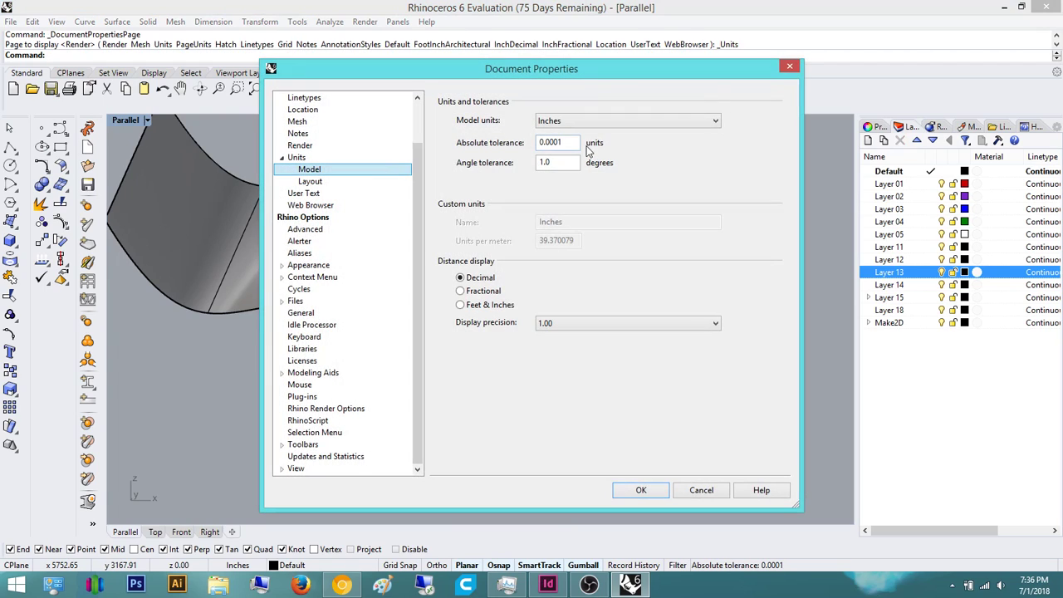
double_click(572, 143)
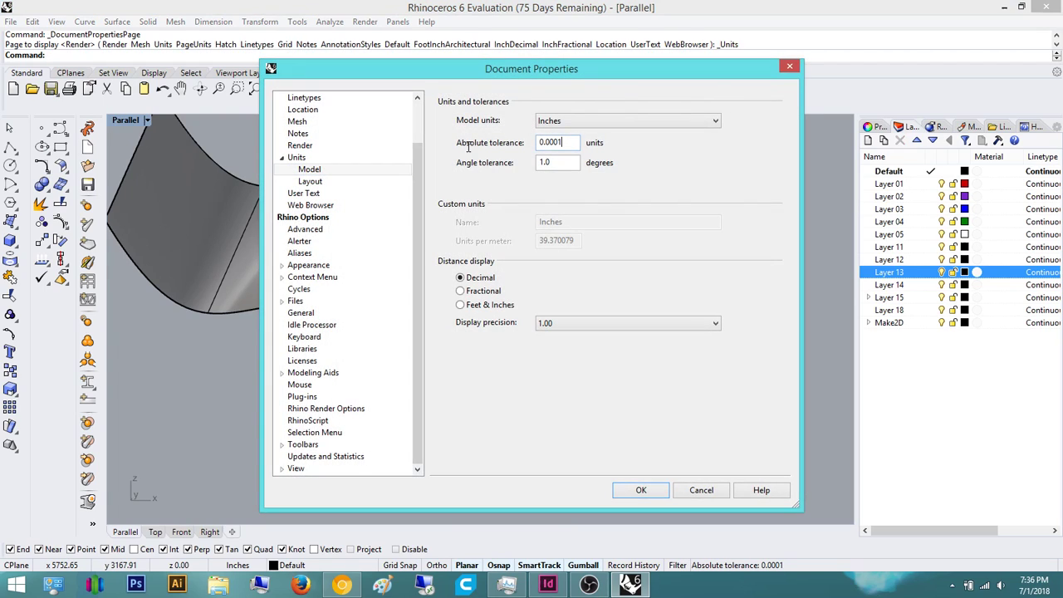
text(0.000)
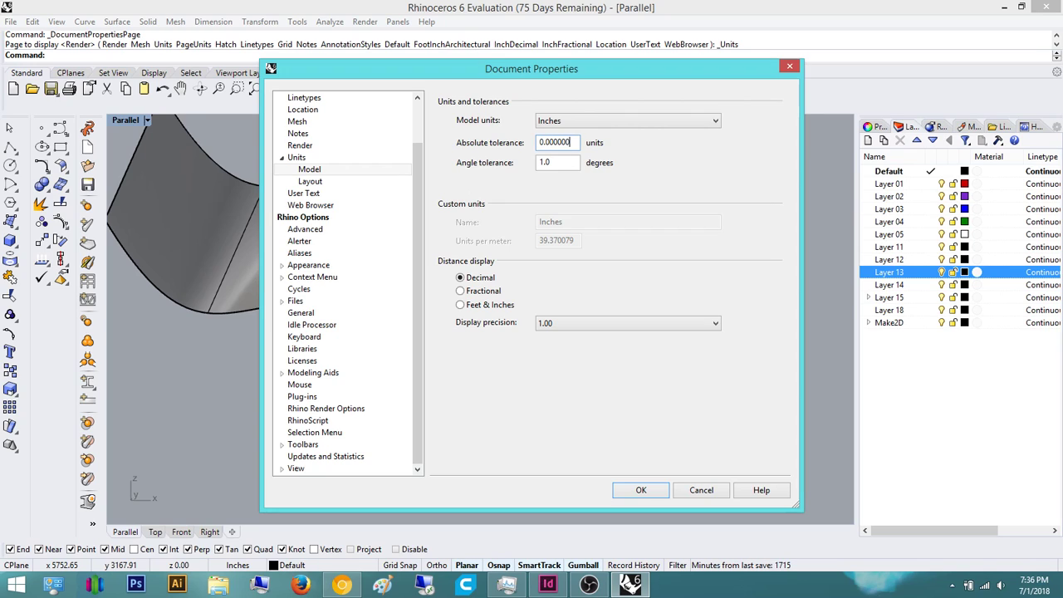
key(Return)
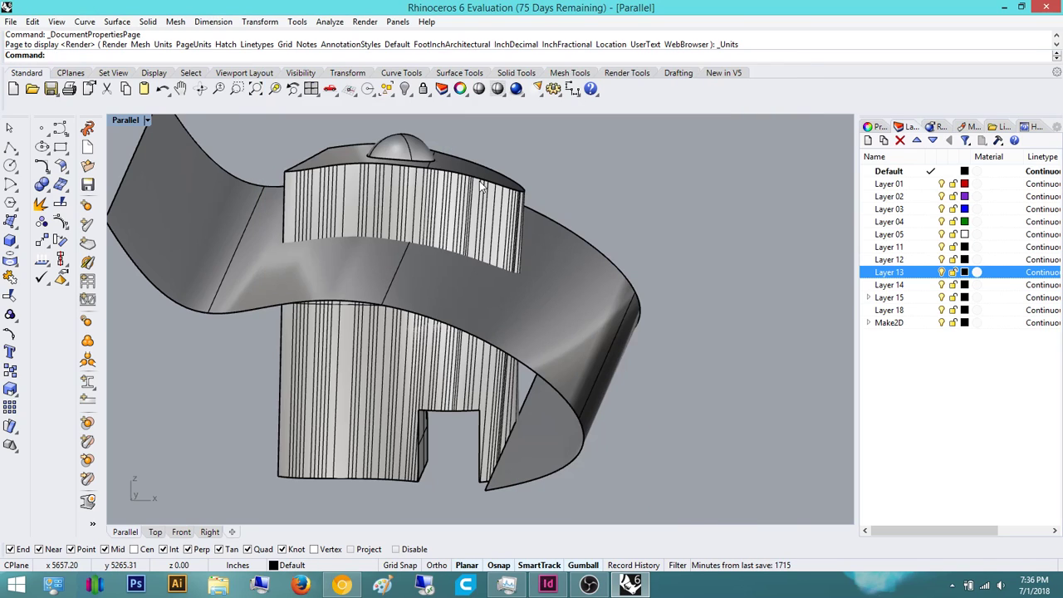
- Set the model's absolute tolerance to 0.000001 inches in the document units
text(Units)
key(Return)
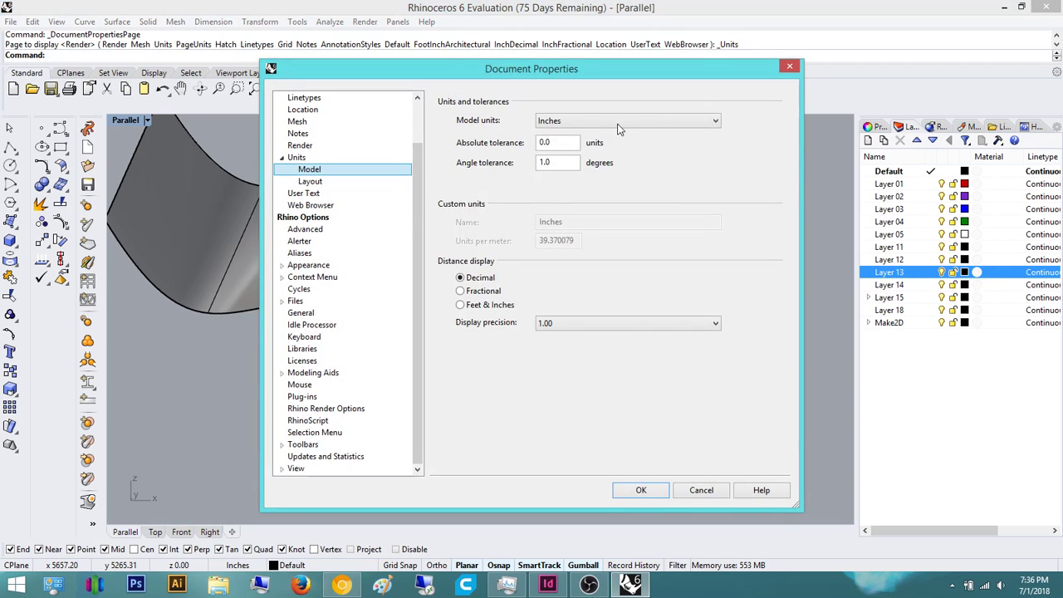
drag(565, 142, 528, 141)
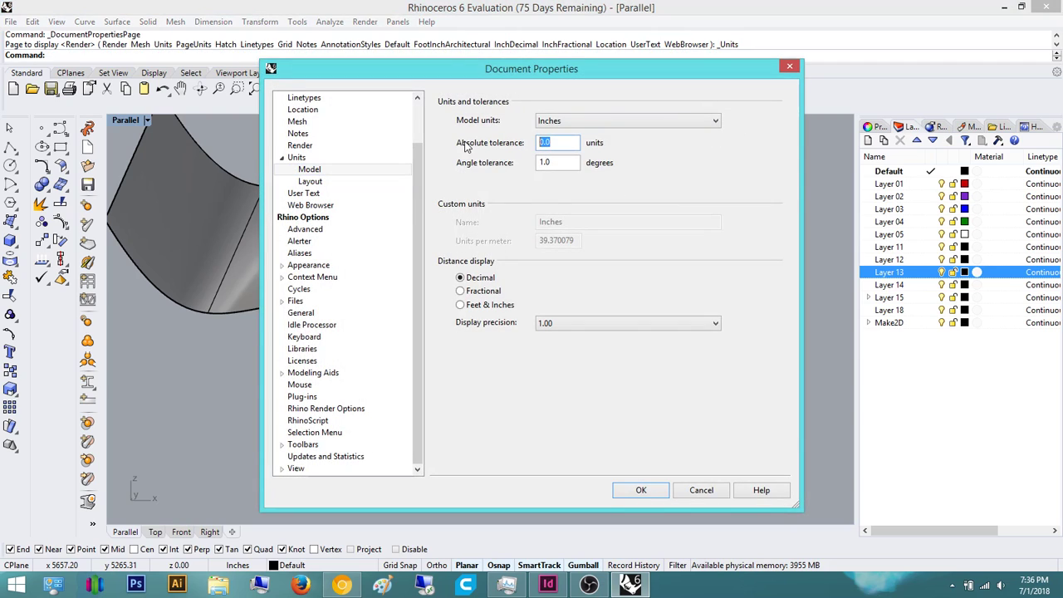
text(0.000001)
key(Return)
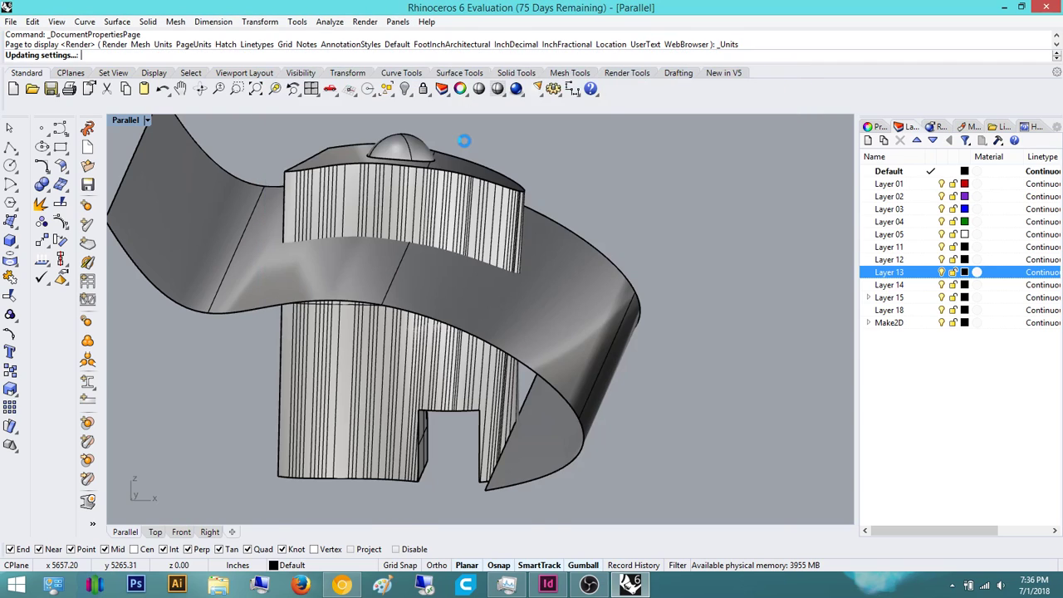
- Retry BooleanSplit on the tower with the extruded surface as the cutting object, keeping DeleteInput set to Yes
right_drag(563, 222, 503, 235)
text(BooleanSplit)
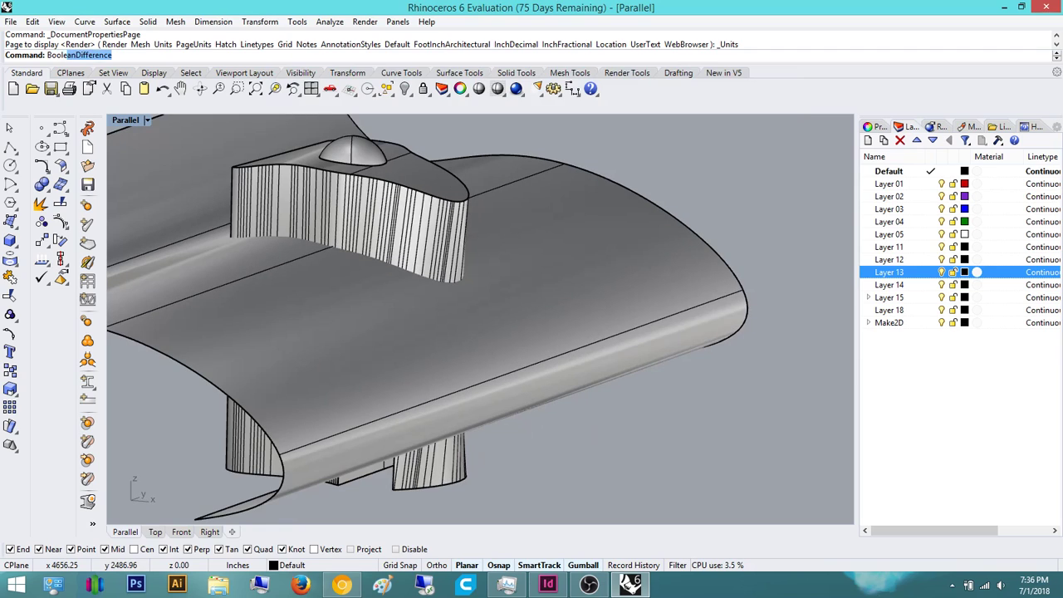
key(Return)
click(448, 470)
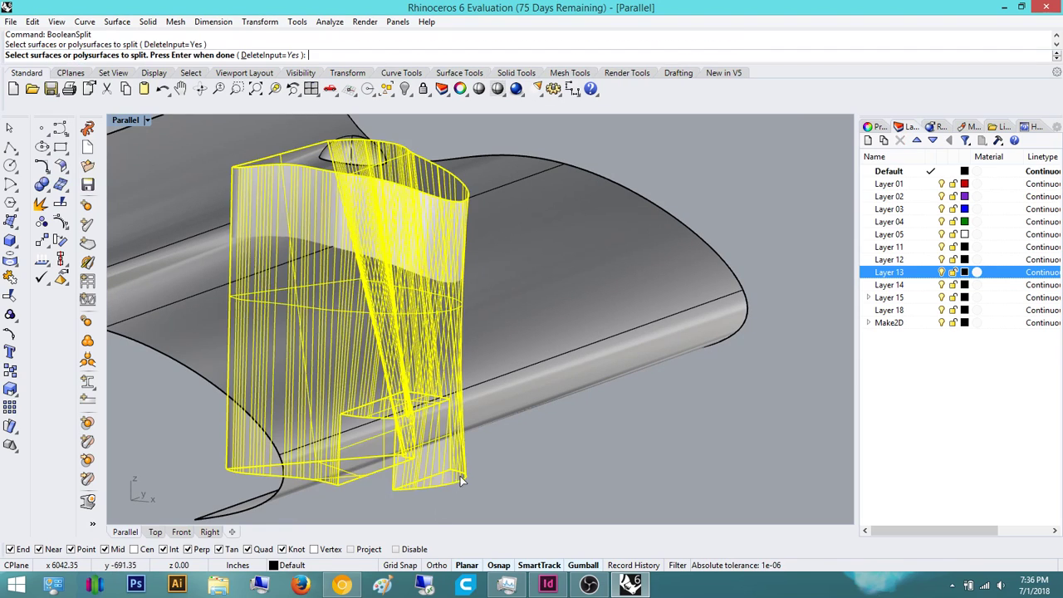
key(Return)
click(602, 323)
key(Return)
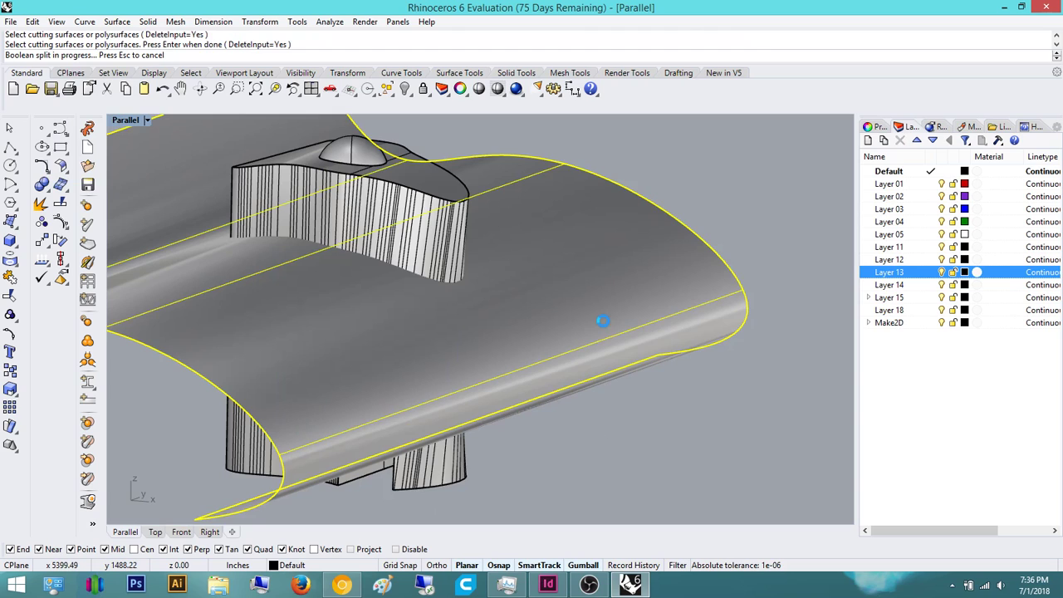
mouse_move(555, 339)
right_down()
mouse_move(640, 311)
mouse_move(518, 363)
mouse_move(598, 328)
mouse_move(547, 346)
right_up()
- Split the tower with the extruded surface using the plain Split command and hide the tower's upper piece
key(Return)
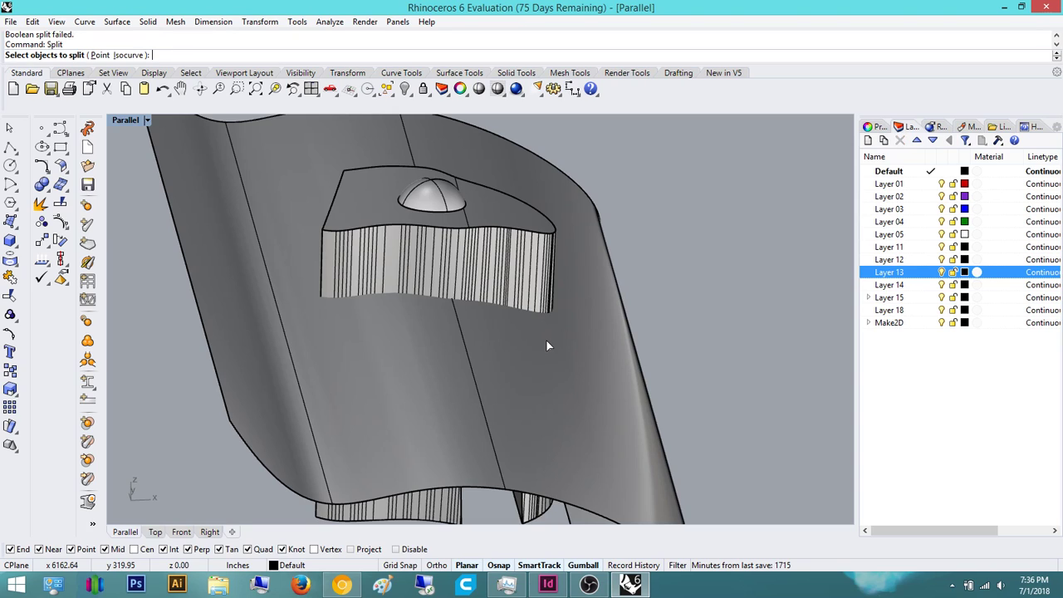
click(534, 254)
key(Return)
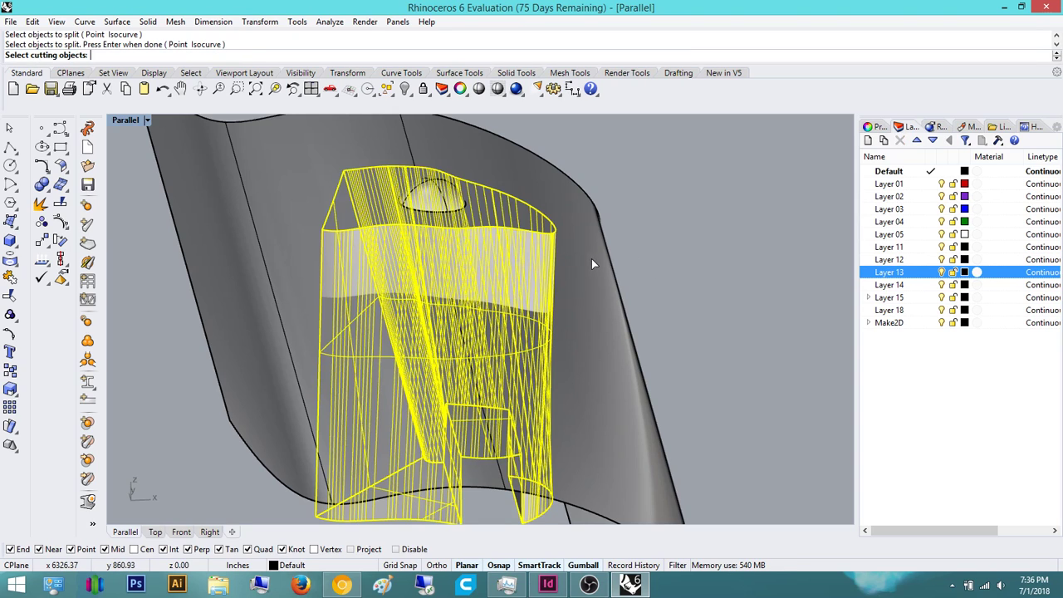
click(592, 260)
key(Return)
right_drag(605, 284, 460, 278)
click(514, 310)
key(ctrl+h)
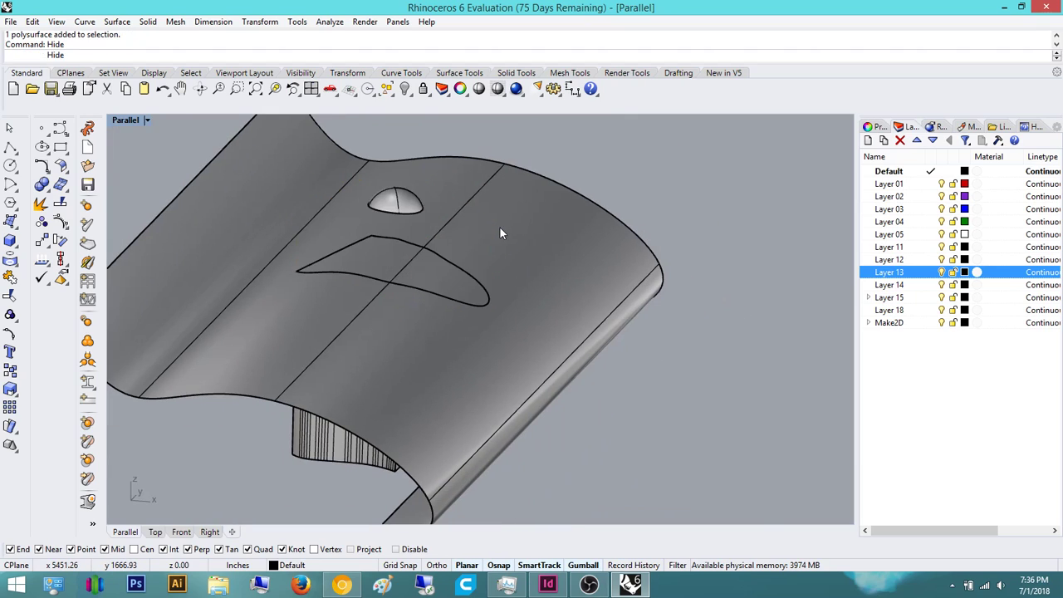
key(Return)
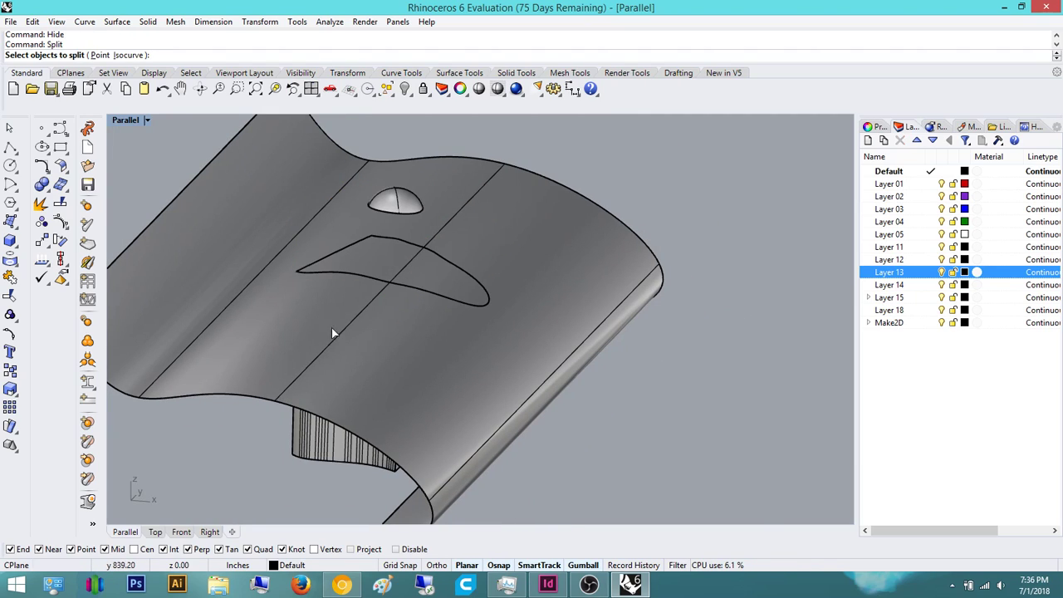
right_drag(333, 331, 562, 270)
click(468, 353)
key(Escape)
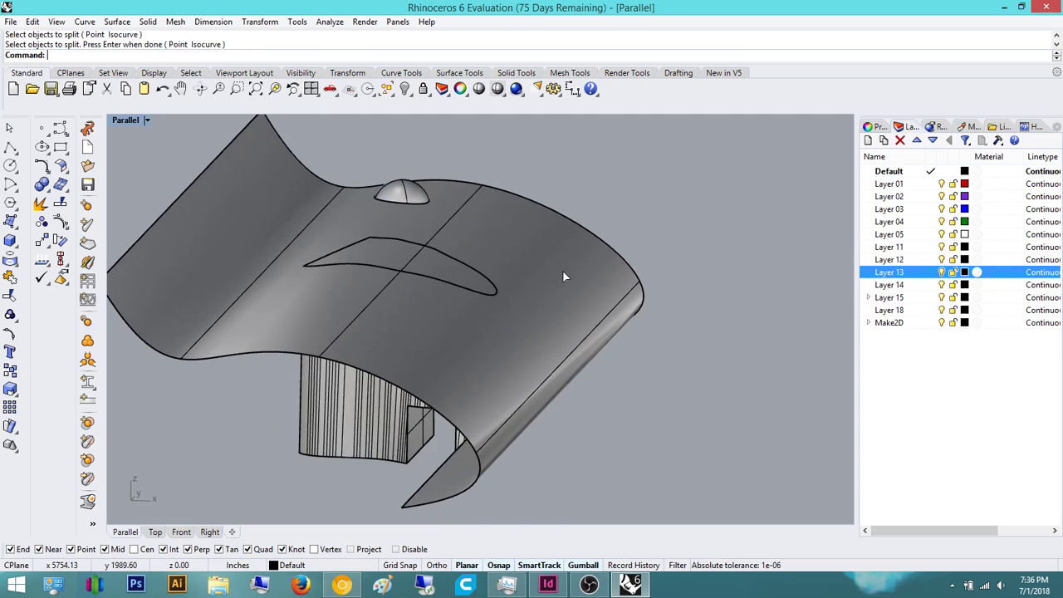
- Split the extruded surface using the lower tower piece as the cutting object
key(Return)
click(563, 270)
key(Return)
click(331, 444)
key(Return)
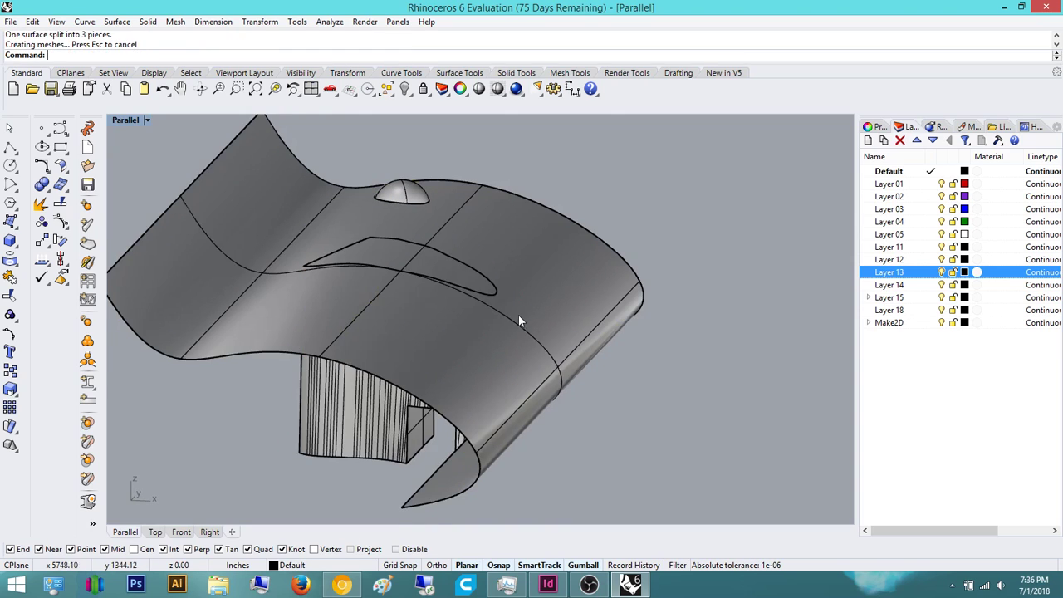
- Delete the excess extruded surface outside the tower, keeping the piece that covers the tower's cut opening
click(519, 315)
scroll(529, 289, down, 3)
key(Delete)
scroll(474, 326, up, 5)
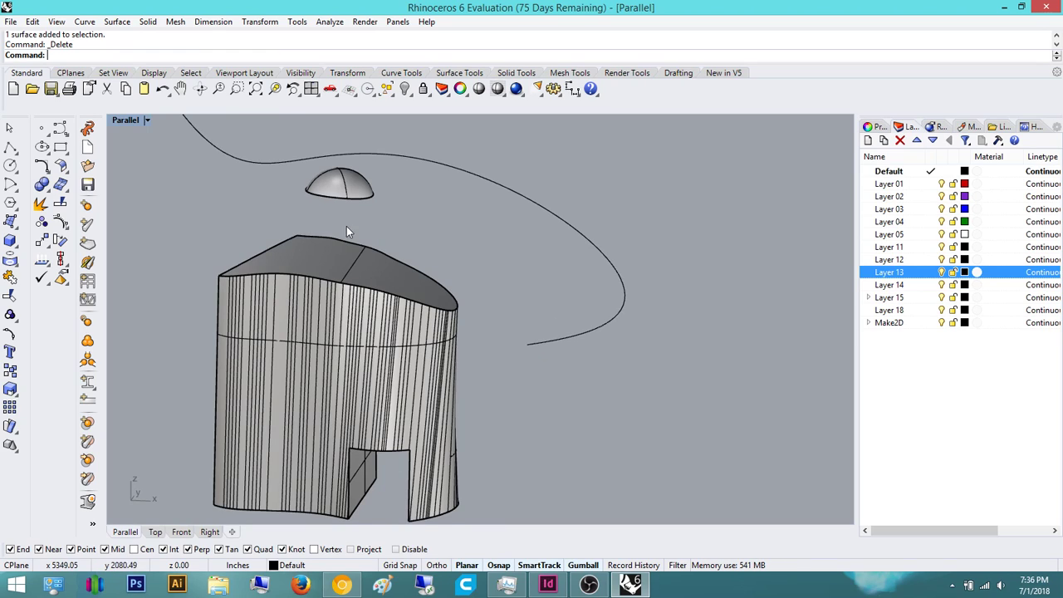
- Delete the small dome left floating above the tower
shift+right_drag(346, 226, 373, 219)
click(365, 213)
scroll(365, 213, down, 4)
key(Delete)
scroll(370, 218, up, 4)
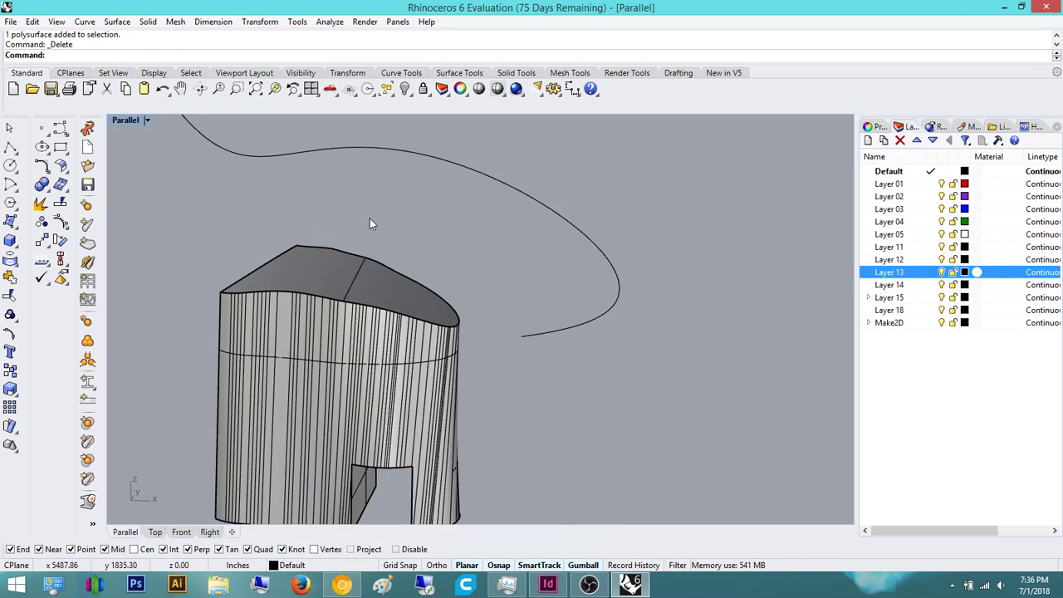
- Join the curved cap surface to the tower body as one polysurface
text(join)
key(Return)
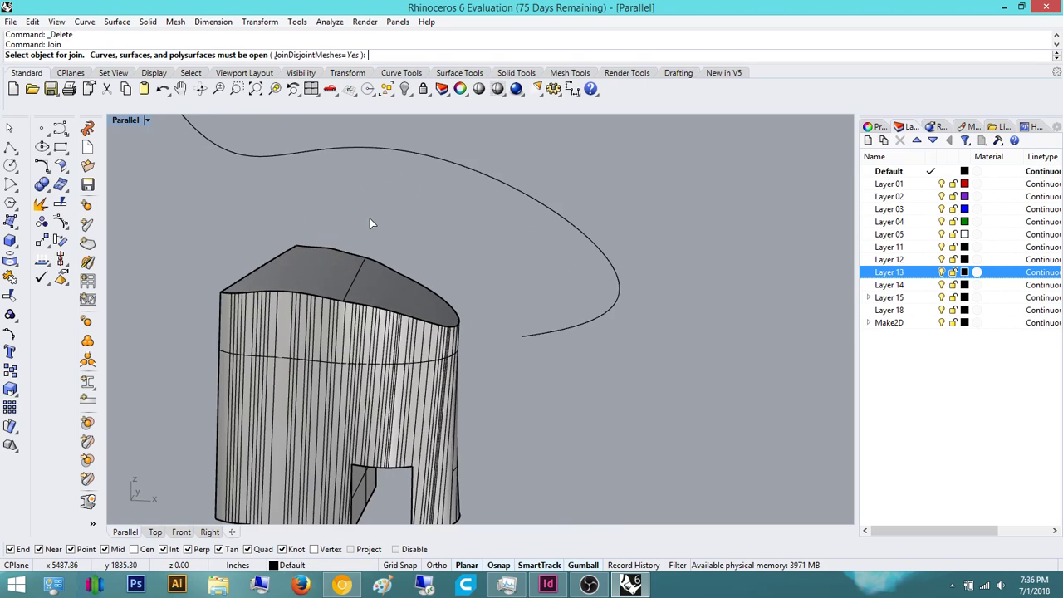
click(417, 311)
key(Return)
right_drag(453, 281, 419, 275)
click(419, 275)
click(499, 245)
right_drag(498, 245, 460, 318)
scroll(340, 330, up, 7)
scroll(261, 384, down, 6)
click(615, 278)
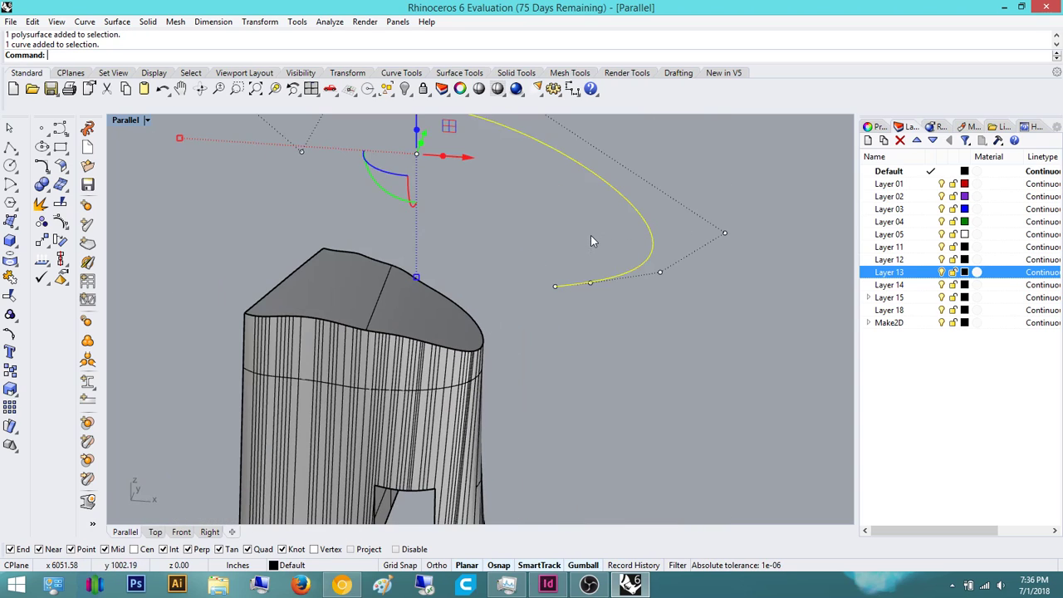
scroll(591, 241, down, 6)
right_drag(590, 240, 531, 291)
click(661, 314)
right_drag(311, 294, 418, 300)
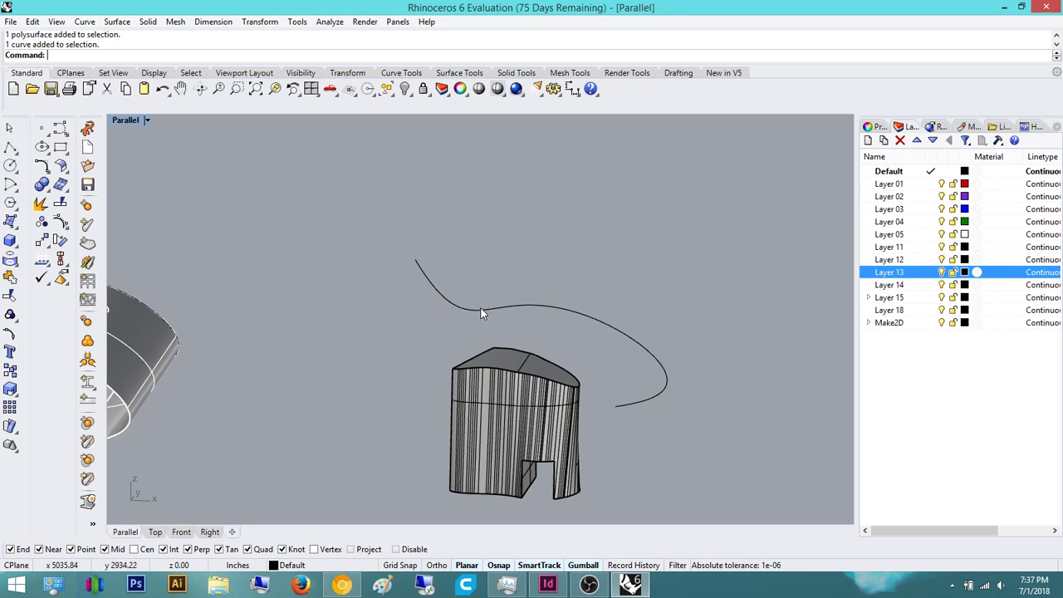
right_drag(481, 312, 427, 349)
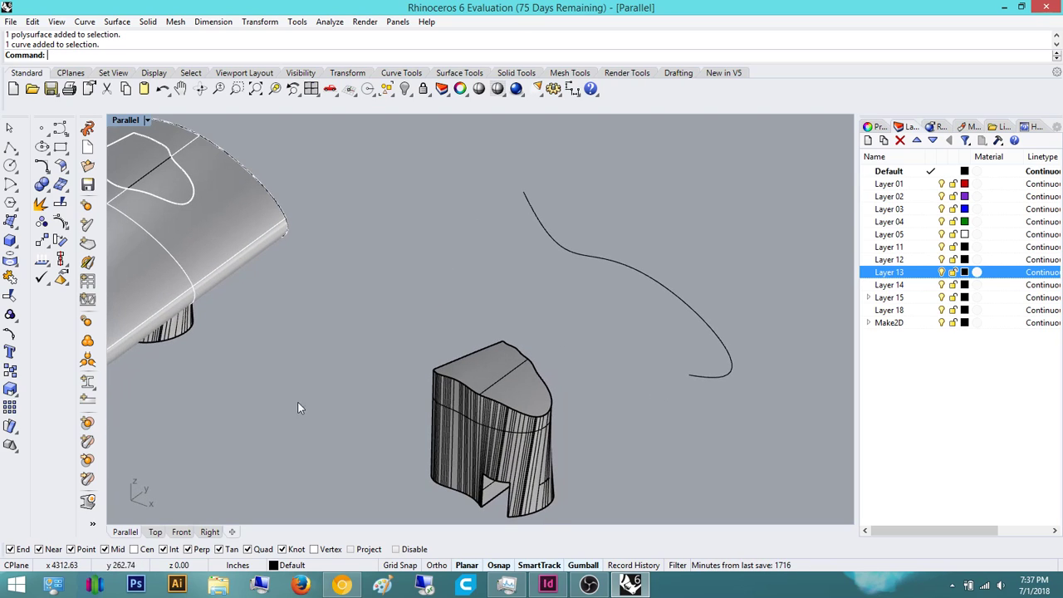
- Create a solid box that crosses the base of the tower beside the doorway opening
right_drag(300, 408, 427, 451)
scroll(510, 388, up, 5)
text(box)
key(Return)
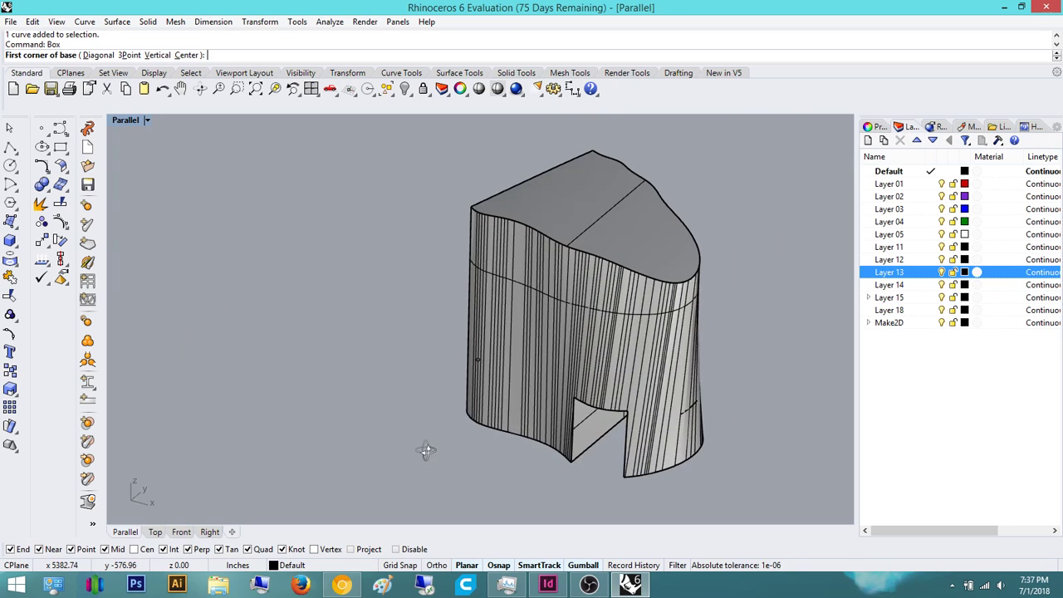
click(423, 458)
right_drag(665, 373, 465, 383)
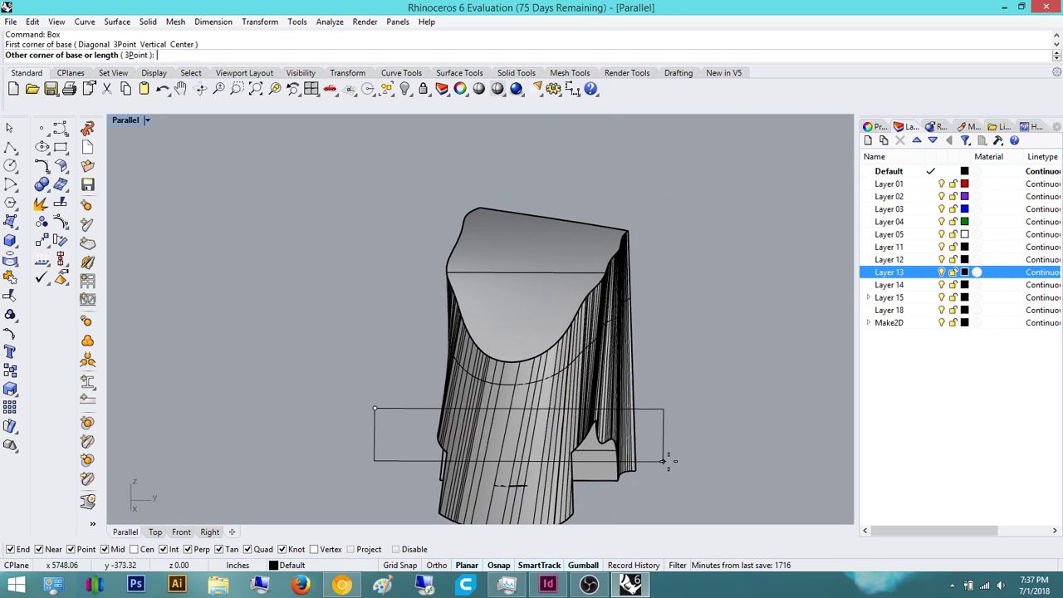
click(686, 463)
click(701, 370)
mouse_move(557, 392)
right_down()
mouse_move(736, 416)
mouse_move(669, 385)
right_up()
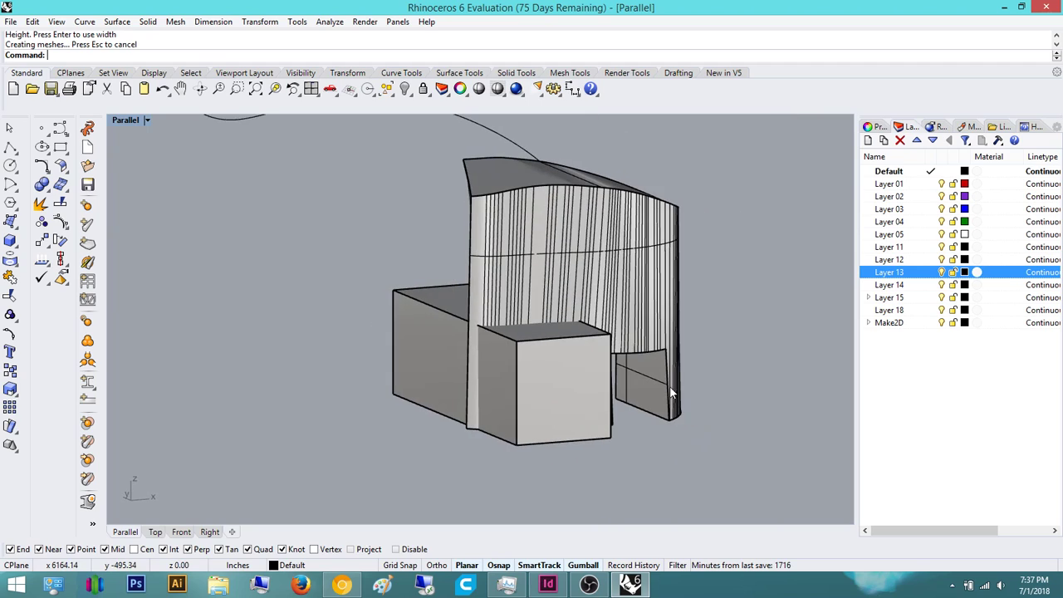
- Run BooleanSplit on the tower with the box as the cutting object, keeping DeleteInput set to Yes
text(BooleanSplit)
key(Return)
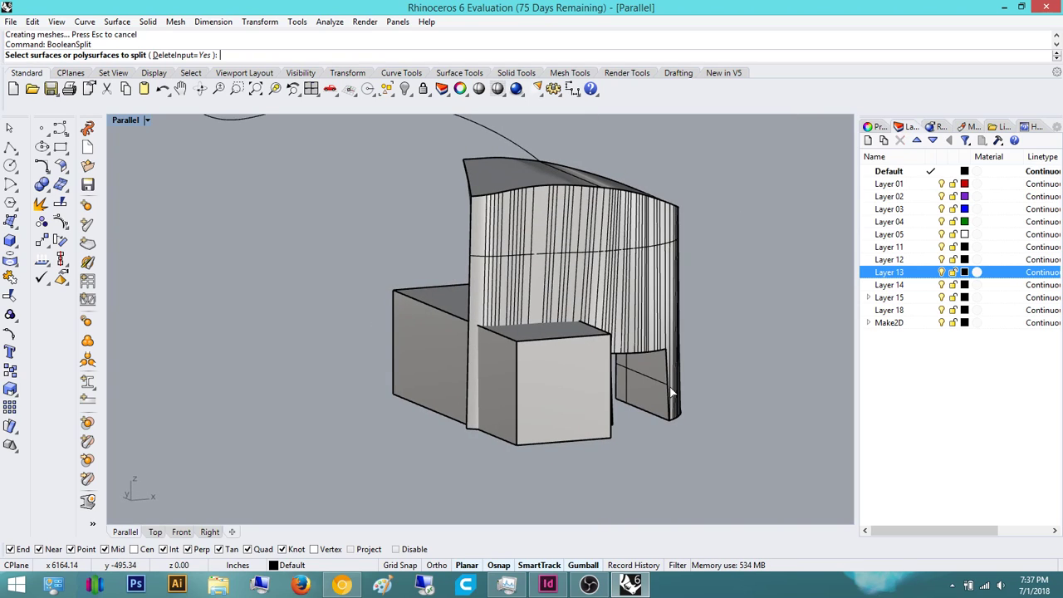
click(562, 281)
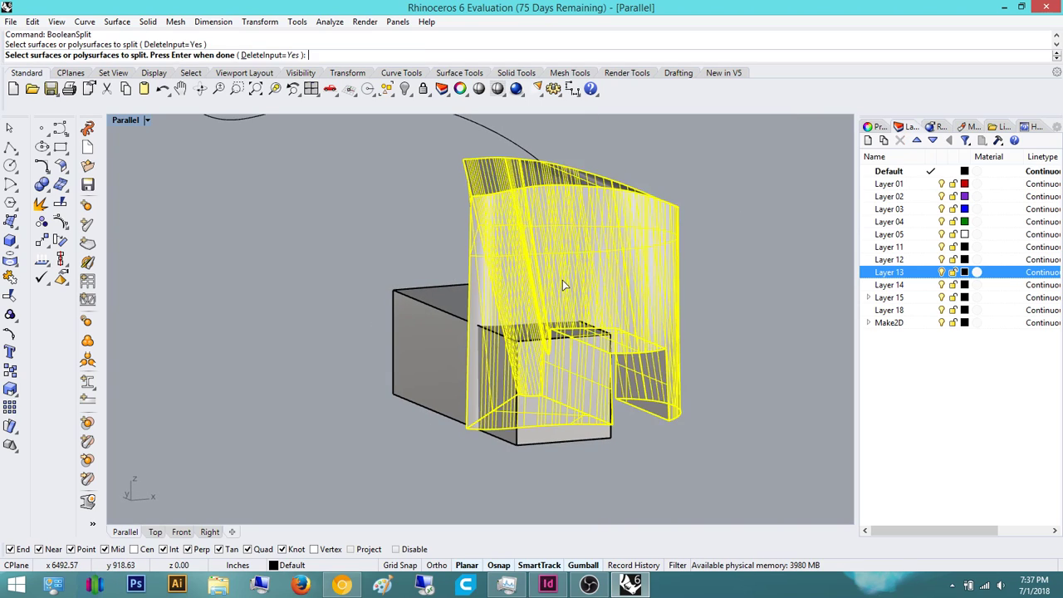
key(Return)
click(559, 365)
key(Return)
- Delete the cutting box that crosses the tower's base
right_drag(558, 365, 487, 347)
click(527, 378)
right_drag(526, 378, 560, 435)
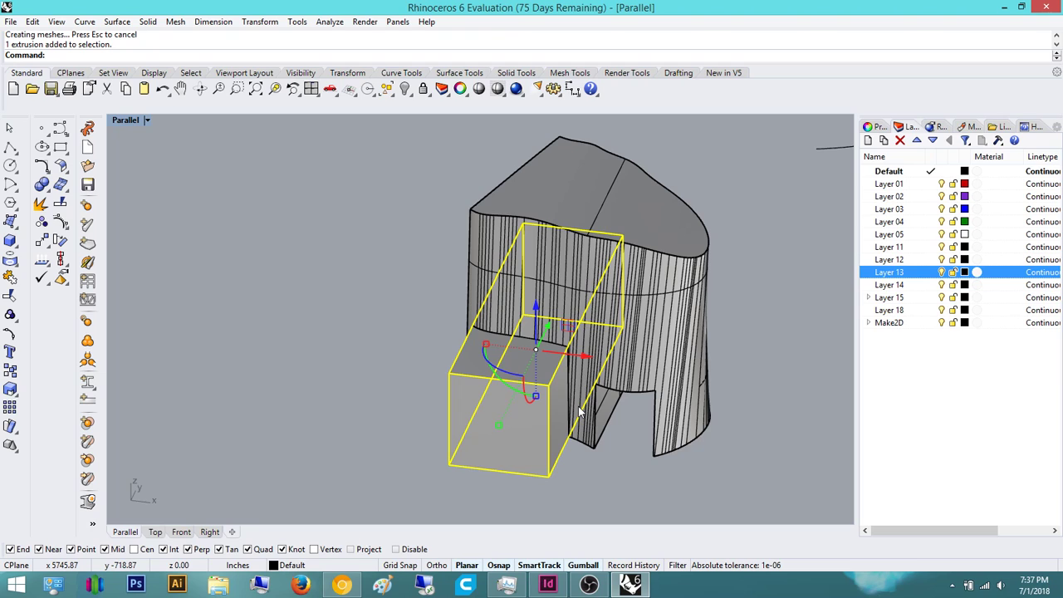
key(Delete)
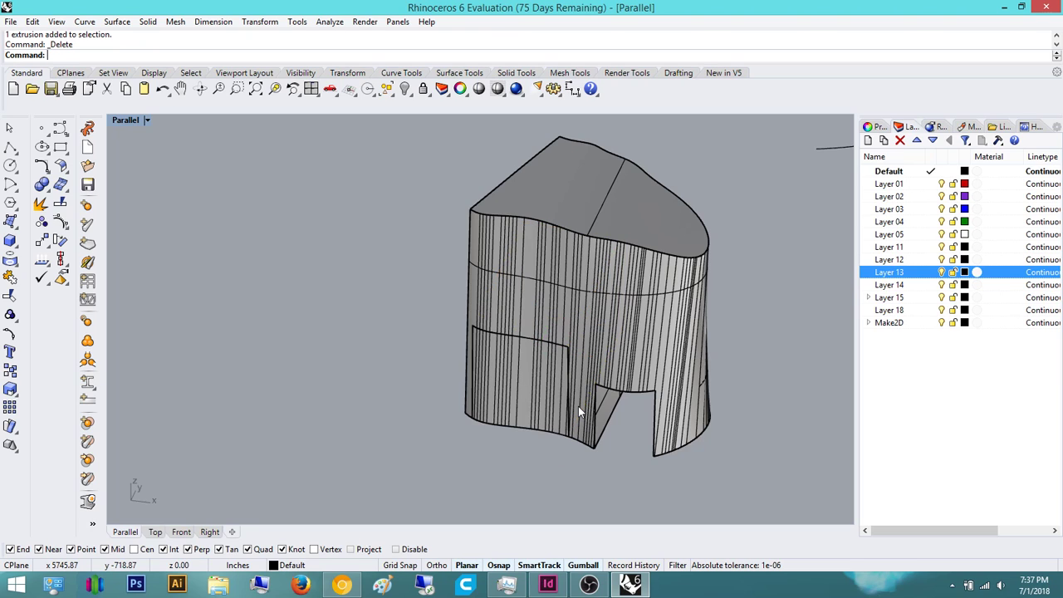
- Select the split-off block in the tower's base and examine its shape from several sides
scroll(559, 395, up, 8)
click(487, 373)
click(670, 283)
click(514, 319)
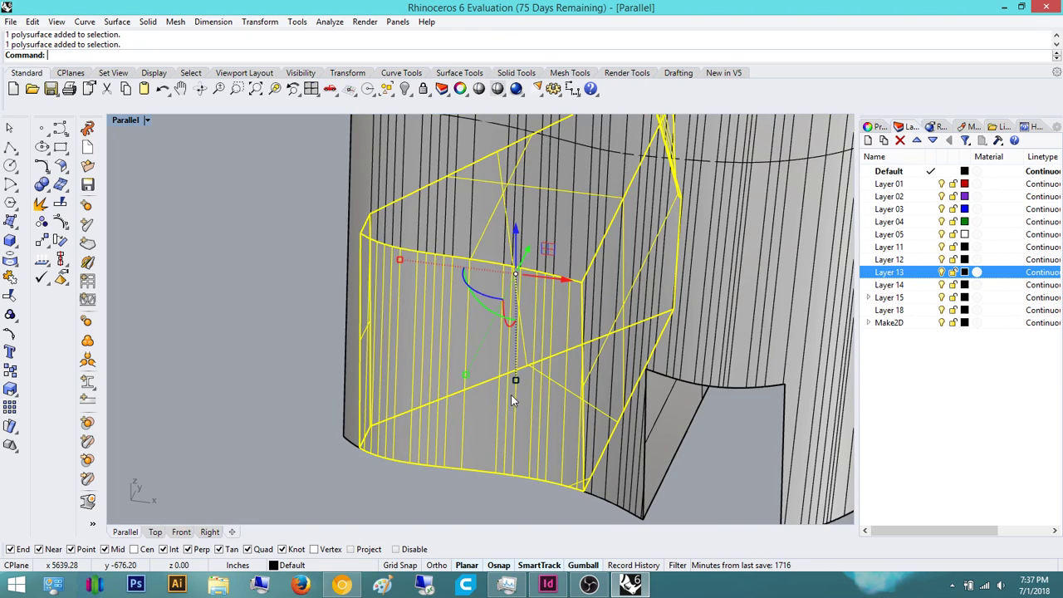
scroll(512, 395, down, 4)
right_drag(332, 399, 475, 387)
right_drag(359, 413, 540, 459)
scroll(437, 451, up, 8)
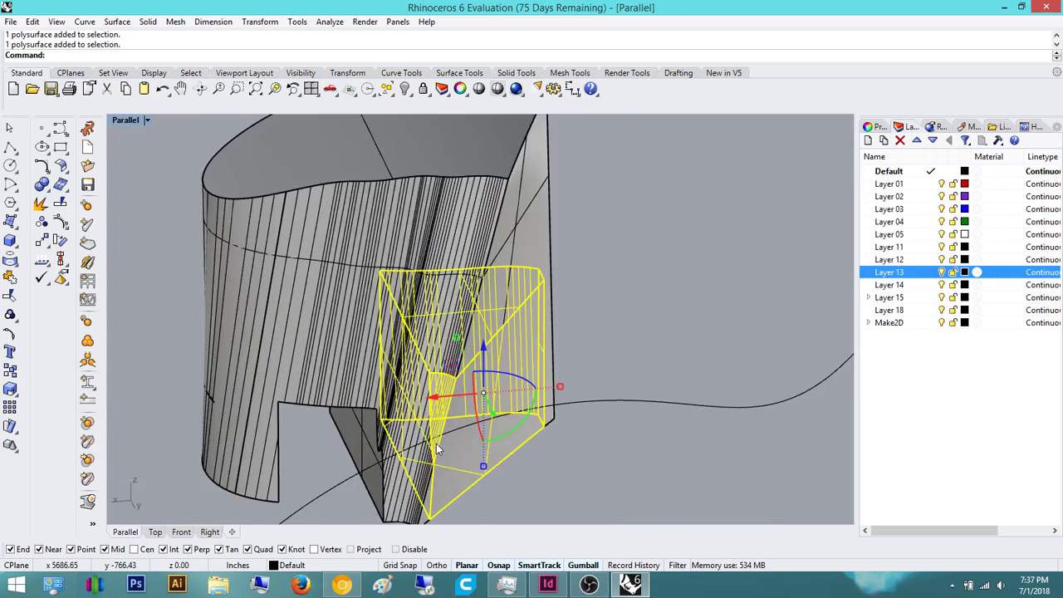
right_drag(437, 451, 184, 428)
right_drag(490, 290, 441, 288)
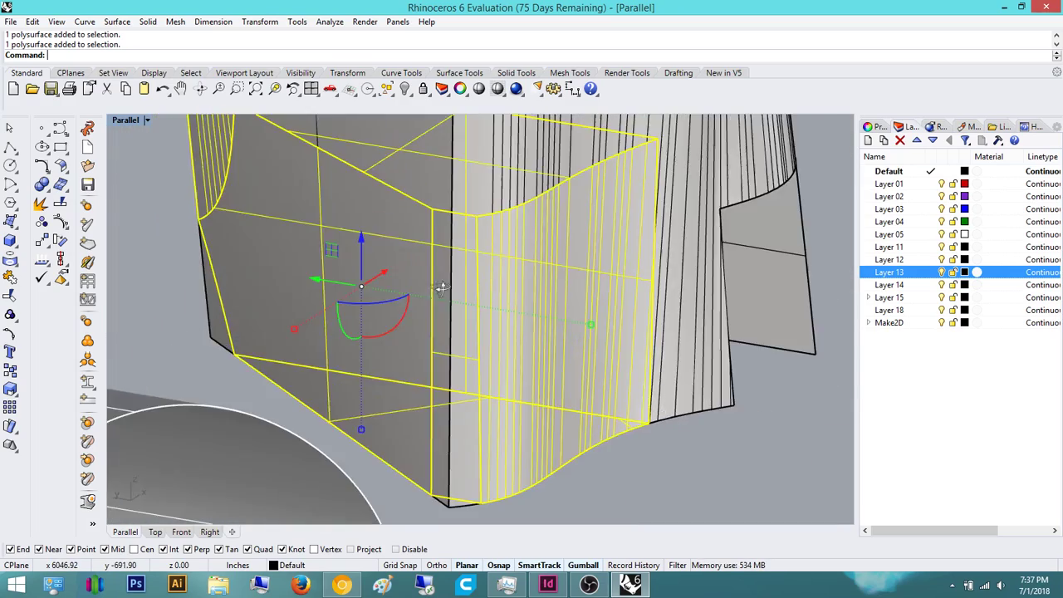
scroll(441, 288, down, 4)
right_drag(498, 323, 358, 285)
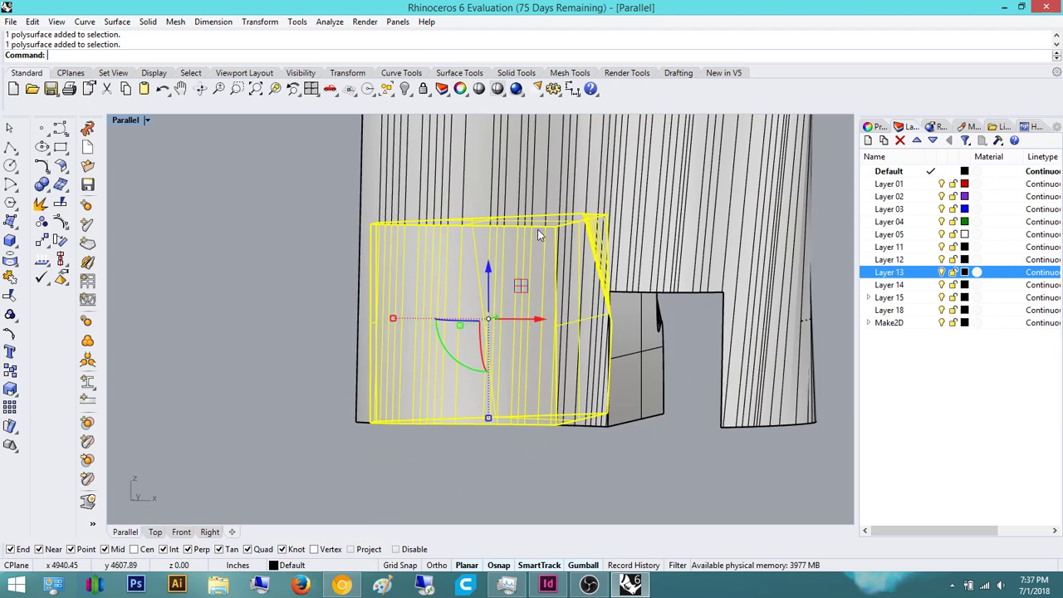
right_drag(540, 235, 443, 330)
scroll(550, 270, down, 6)
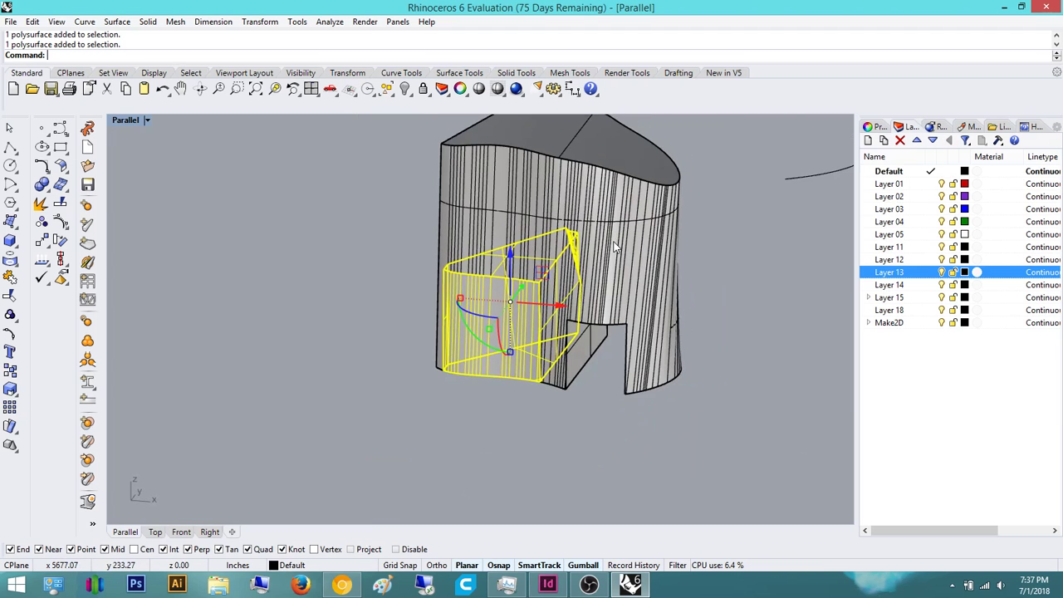
- Move the tower body straight up off the split-off block and examine the separated pieces
click(629, 287)
shift+right_drag(629, 288, 613, 357)
drag(560, 264, 569, 125)
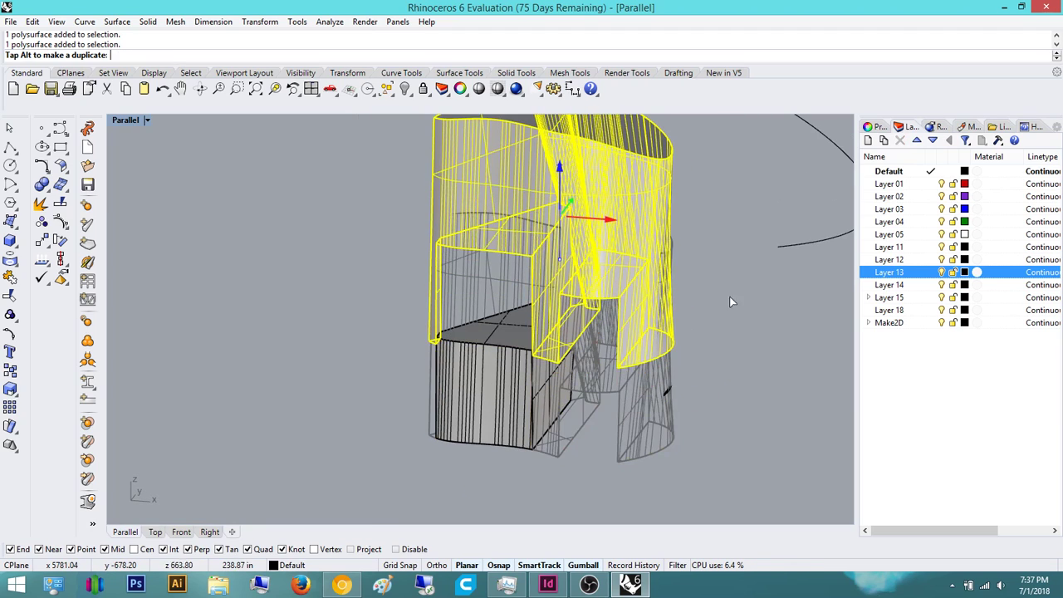
click(729, 297)
shift+right_drag(722, 381, 705, 477)
click(614, 365)
right_drag(615, 366, 547, 349)
drag(542, 278, 562, 190)
click(676, 380)
right_drag(677, 380, 457, 305)
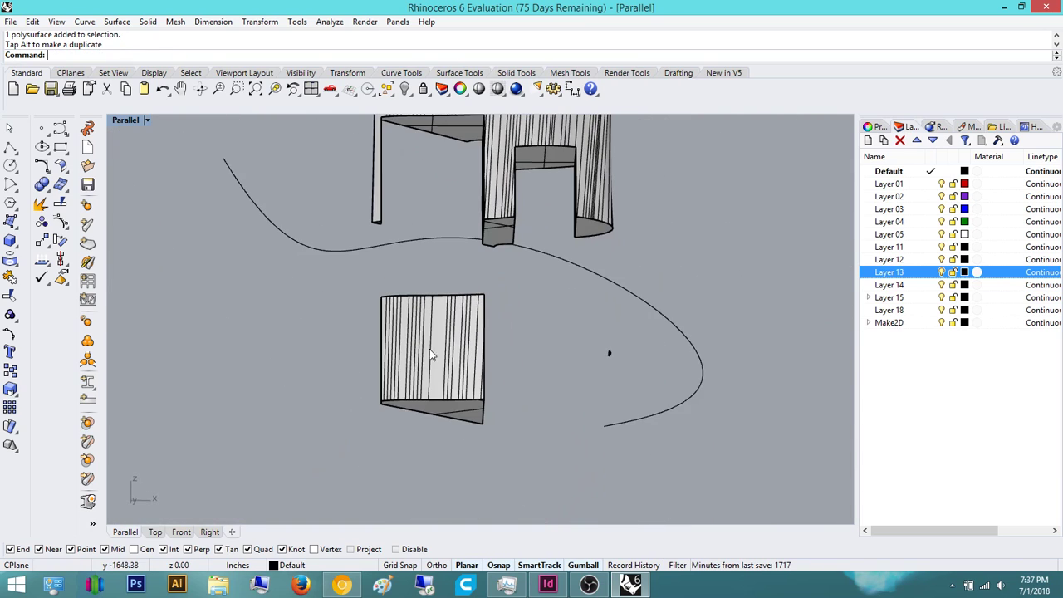
right_drag(431, 356, 470, 330)
right_drag(542, 190, 588, 463)
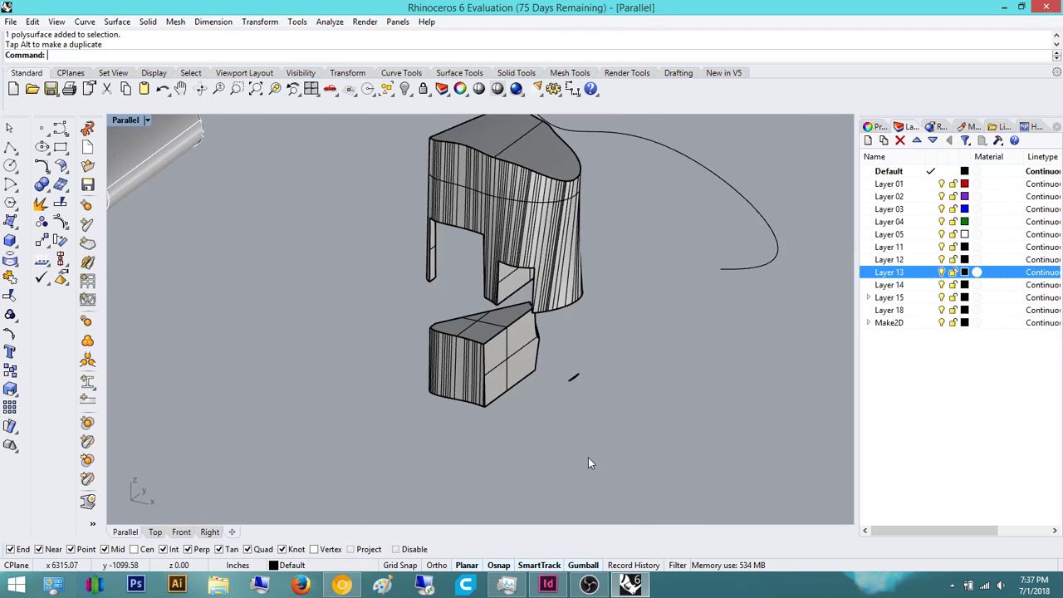
- Undo the tower's move, and delete the cutting box again after undoing too far
key(ctrl+z)
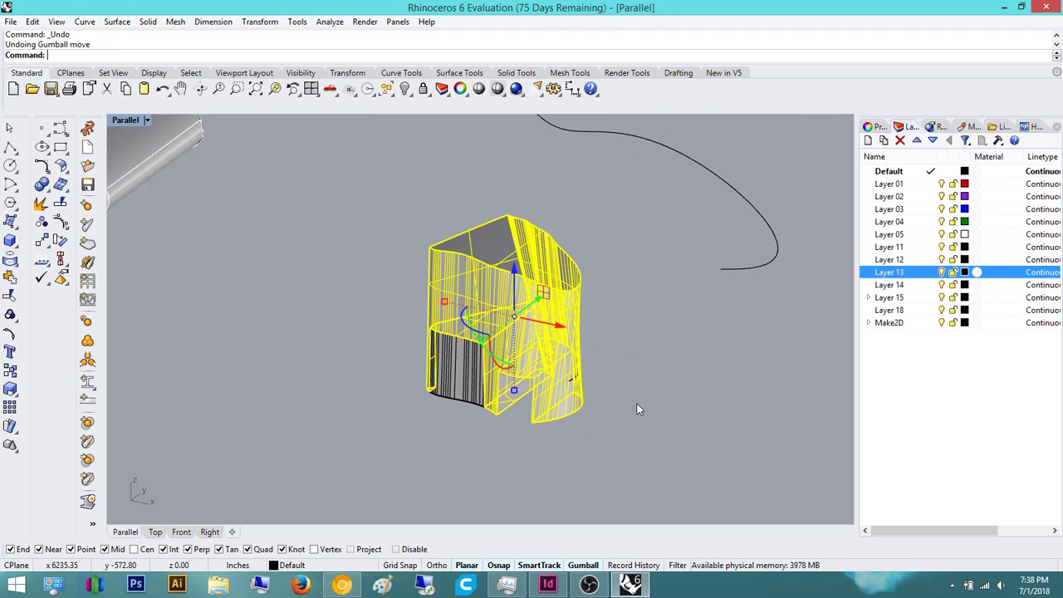
scroll(536, 378, up, 5)
scroll(479, 363, down, 3)
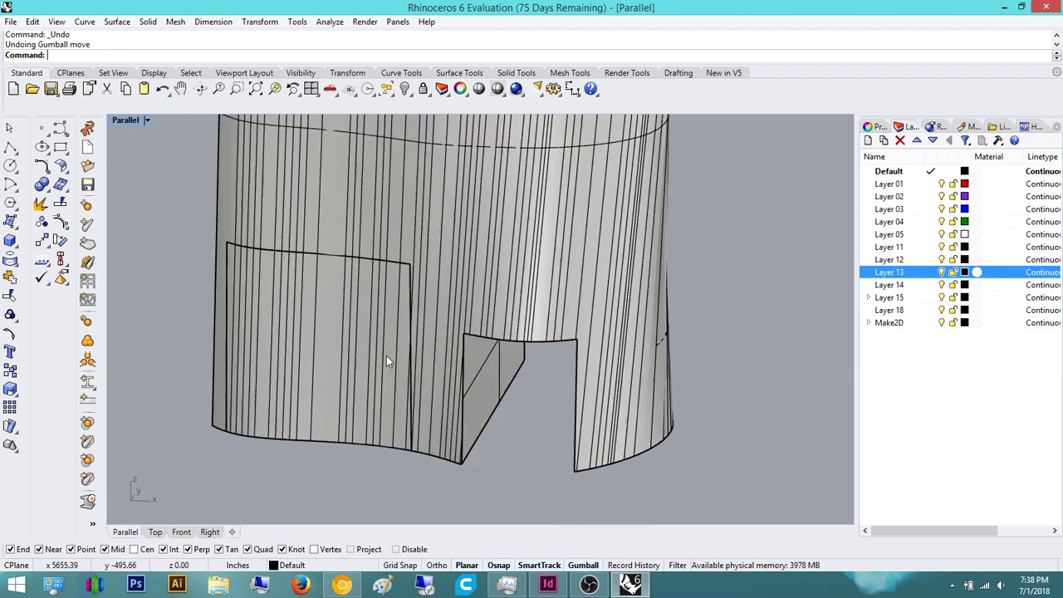
scroll(365, 352, up, 1)
key(ctrl+z)
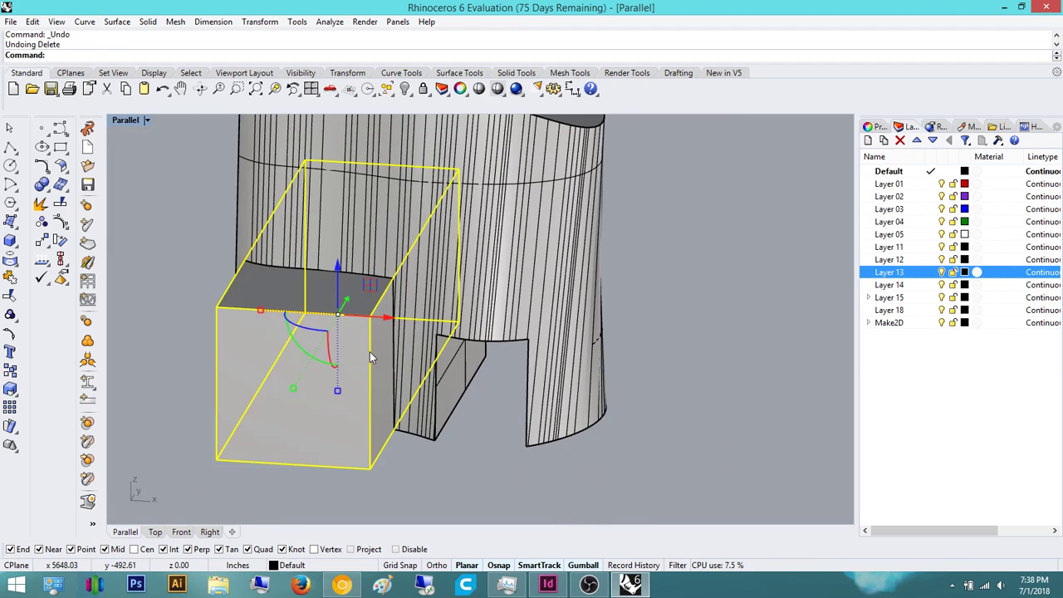
key(Delete)
scroll(591, 340, down, 5)
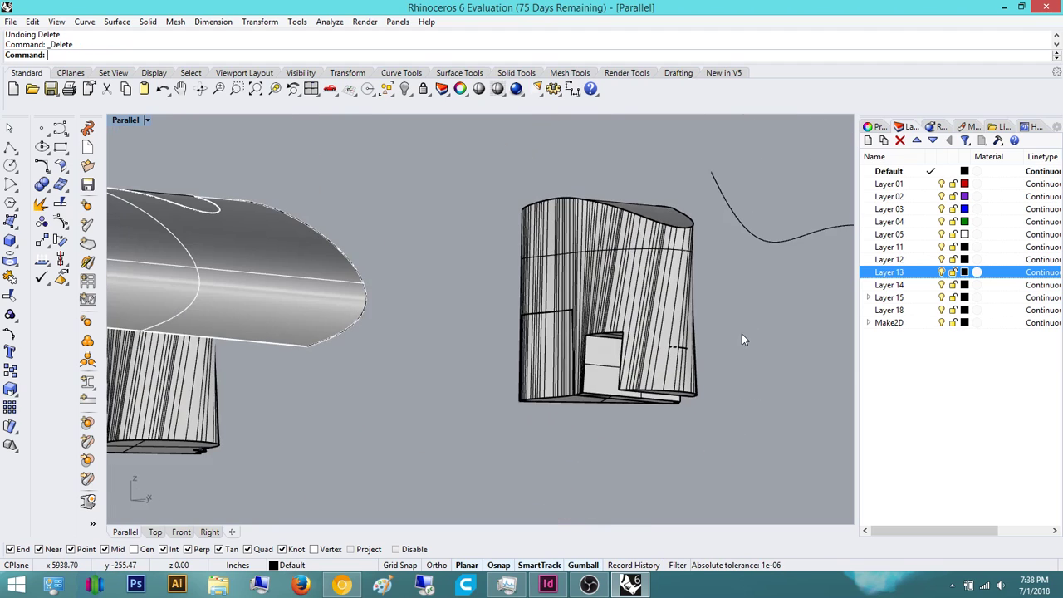
scroll(692, 322, down, 2)
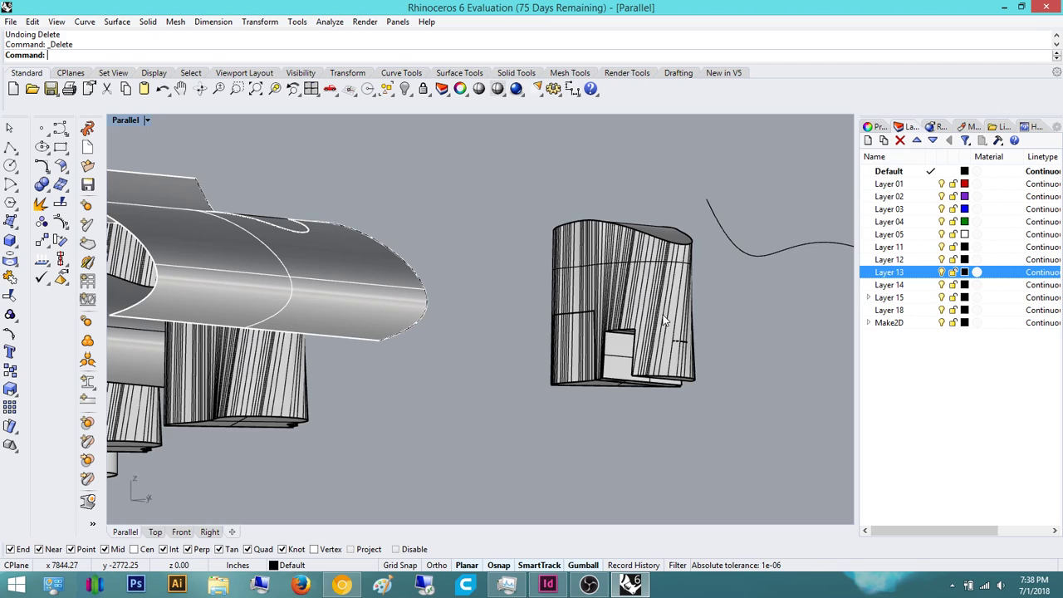
- Merge the split-off block back into the tower body with BooleanUnion
click(615, 345)
scroll(615, 345, up, 3)
click(717, 244)
click(559, 364)
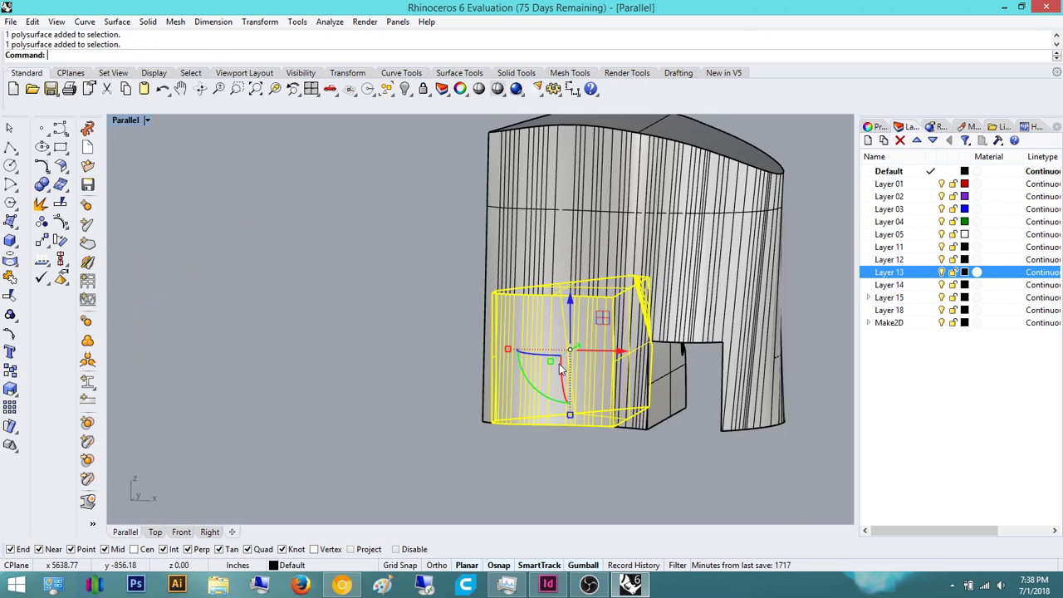
click(661, 489)
text(BooleanUnion)
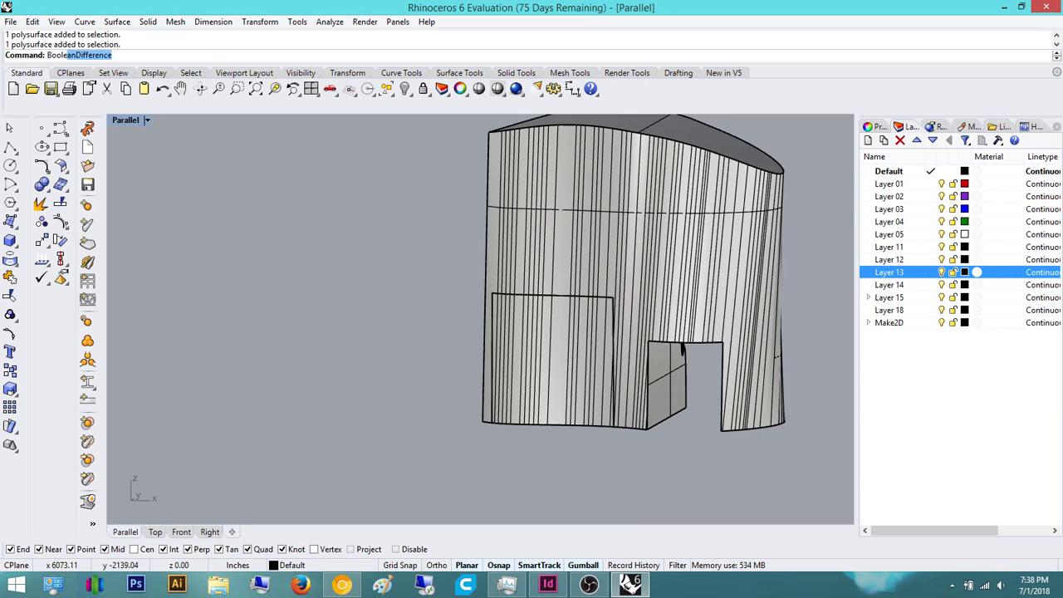
key(Return)
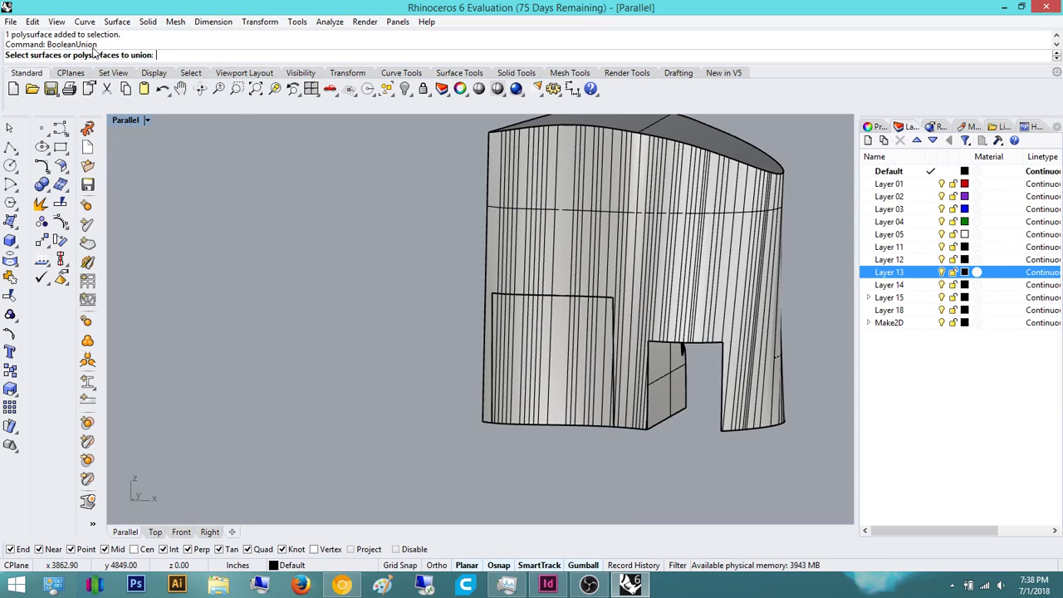
click(544, 312)
click(599, 233)
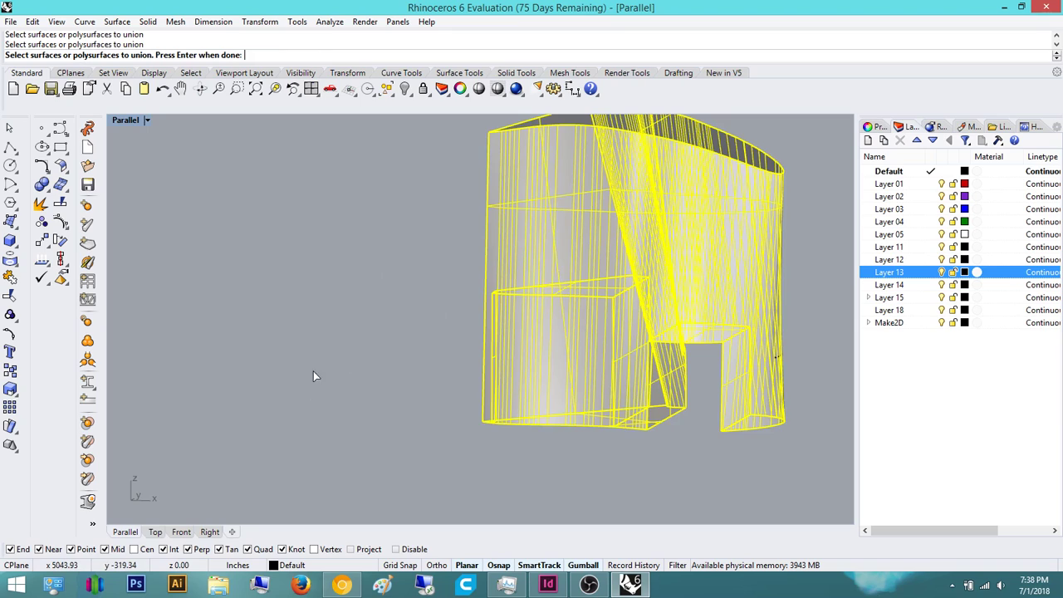
right_click(344, 243)
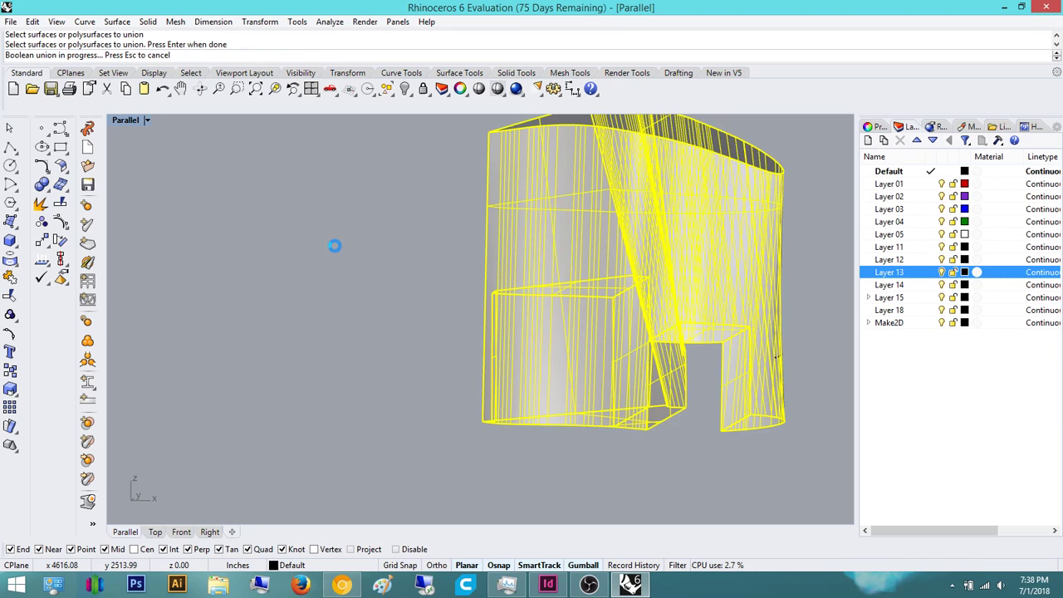
right_drag(522, 310, 571, 338)
click(562, 366)
click(444, 407)
- Create a second solid box standing on the tower's curved roof
right_drag(444, 407, 429, 347)
scroll(444, 428, down, 7)
scroll(466, 308, up, 7)
scroll(428, 347, up, 2)
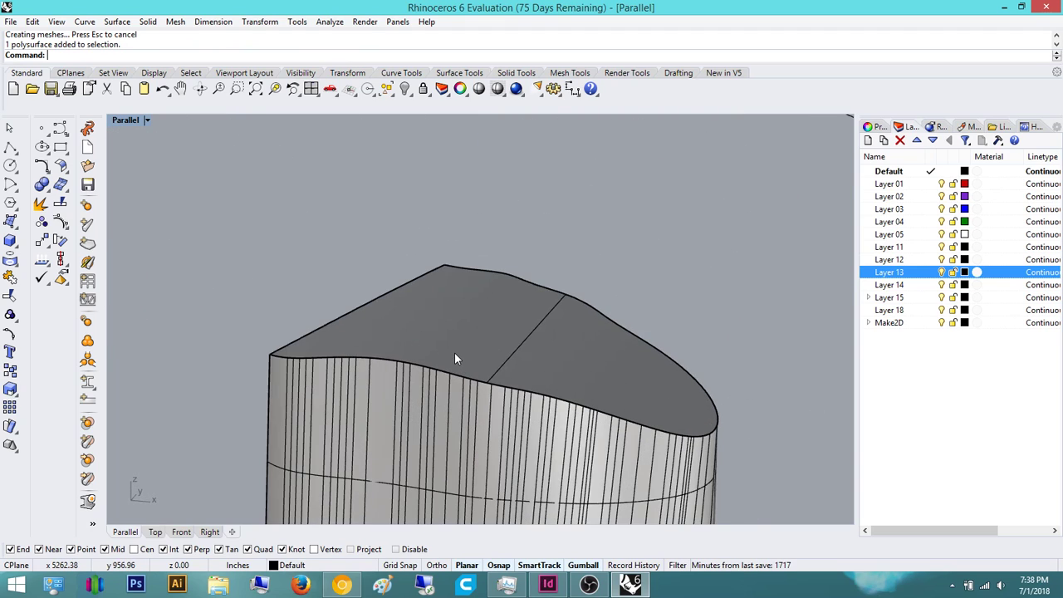
text(box)
key(Return)
click(391, 360)
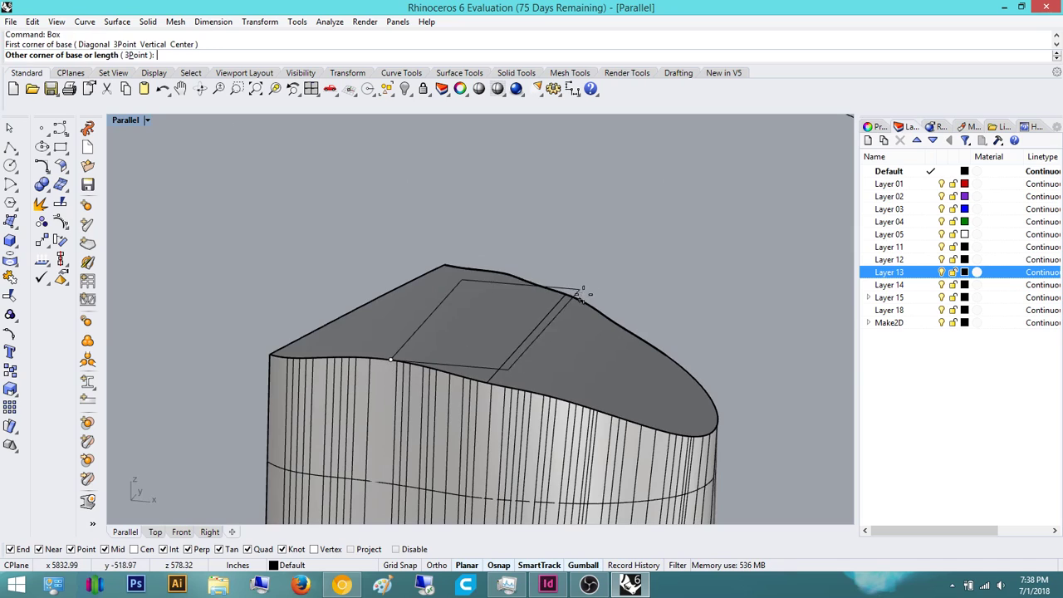
click(555, 314)
click(579, 180)
right_drag(558, 304, 482, 266)
- Reposition the roof box so its base sinks into the tower's curved roof, shifting it inward along Y
click(473, 252)
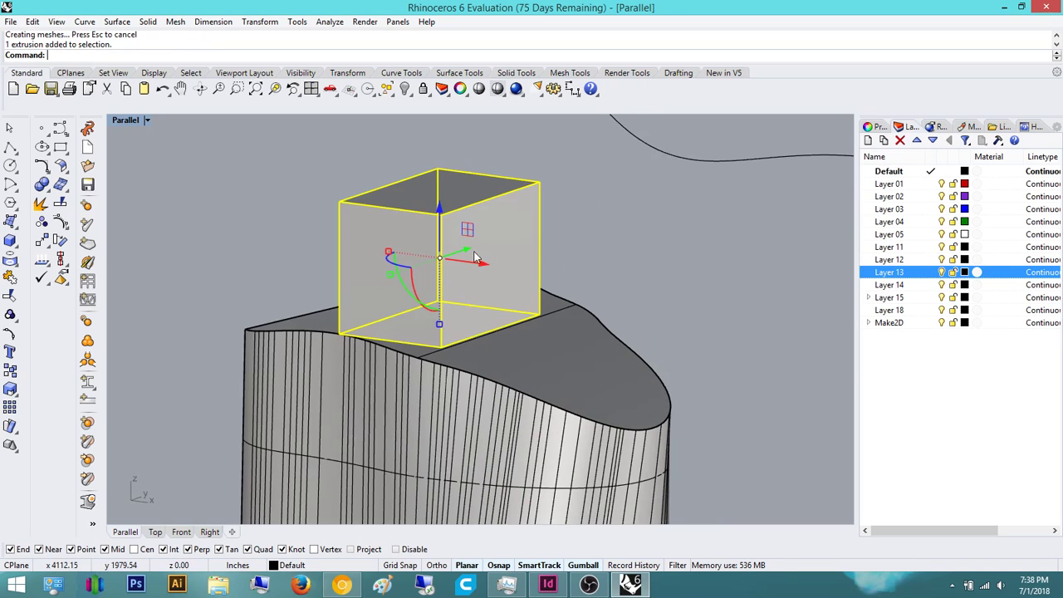
drag(441, 209, 485, 217)
click(573, 199)
right_drag(573, 199, 473, 250)
click(446, 290)
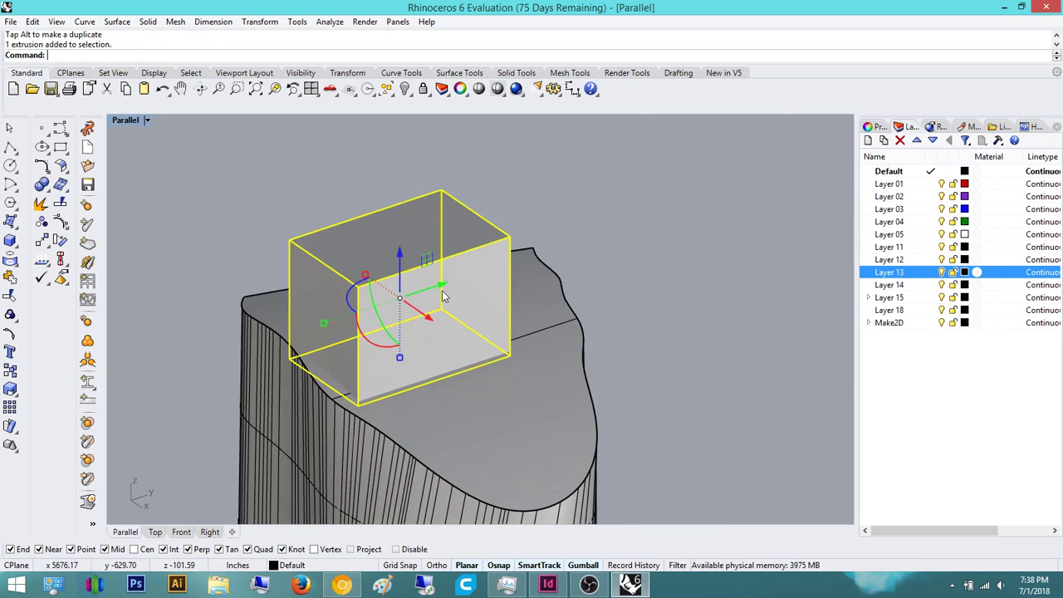
drag(446, 289, 471, 279)
click(581, 265)
right_drag(583, 272, 608, 272)
- Subtract the tower from the roof box with BooleanDifference, keeping the tower with DeleteInput=No, so the box's base follows the curved roof
text(Bo)
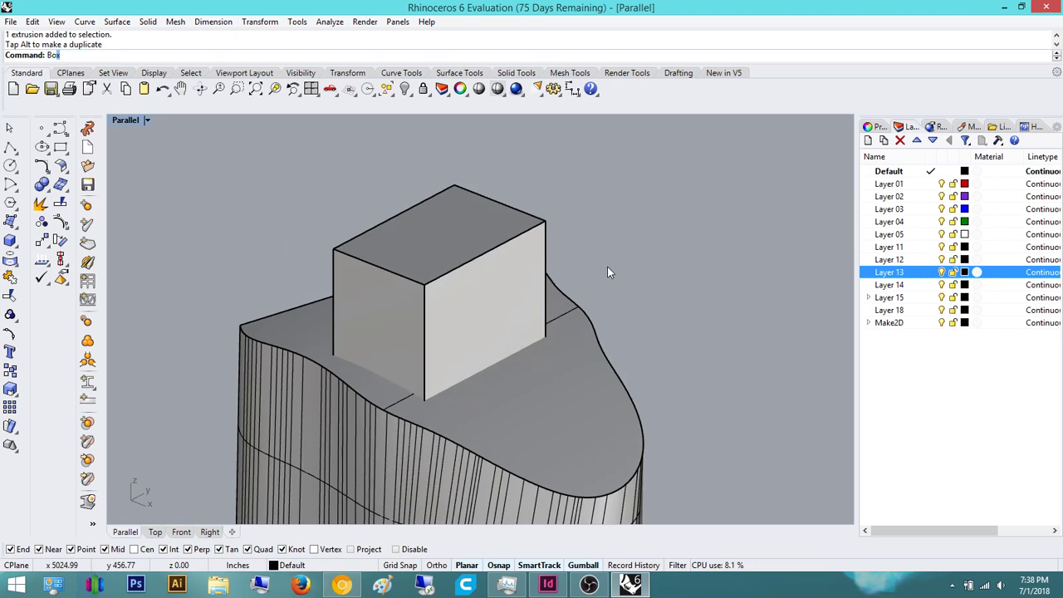
text(oleanDif)
key(Return)
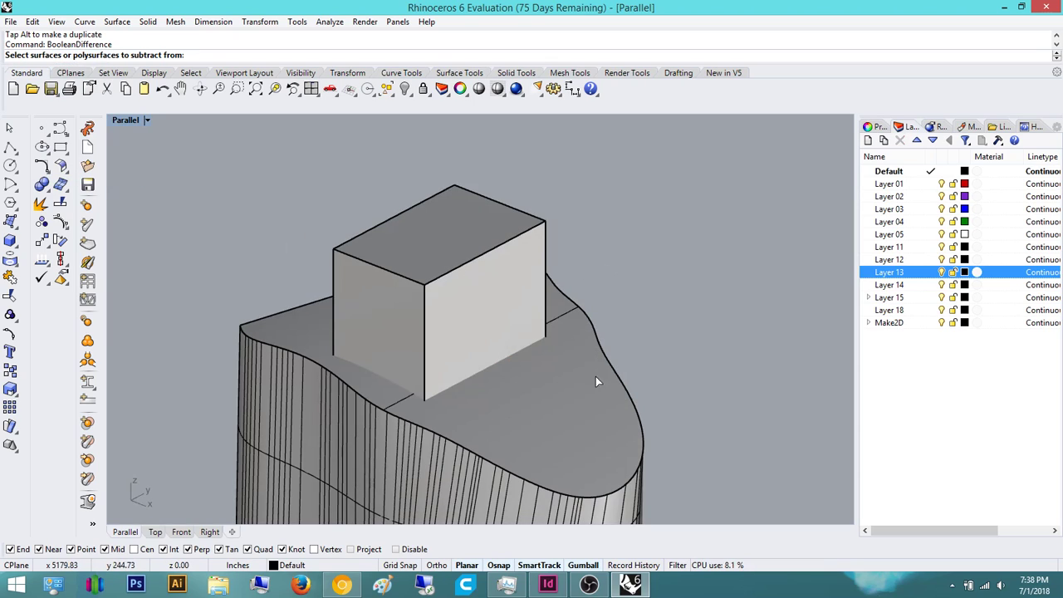
click(476, 282)
key(Return)
click(563, 382)
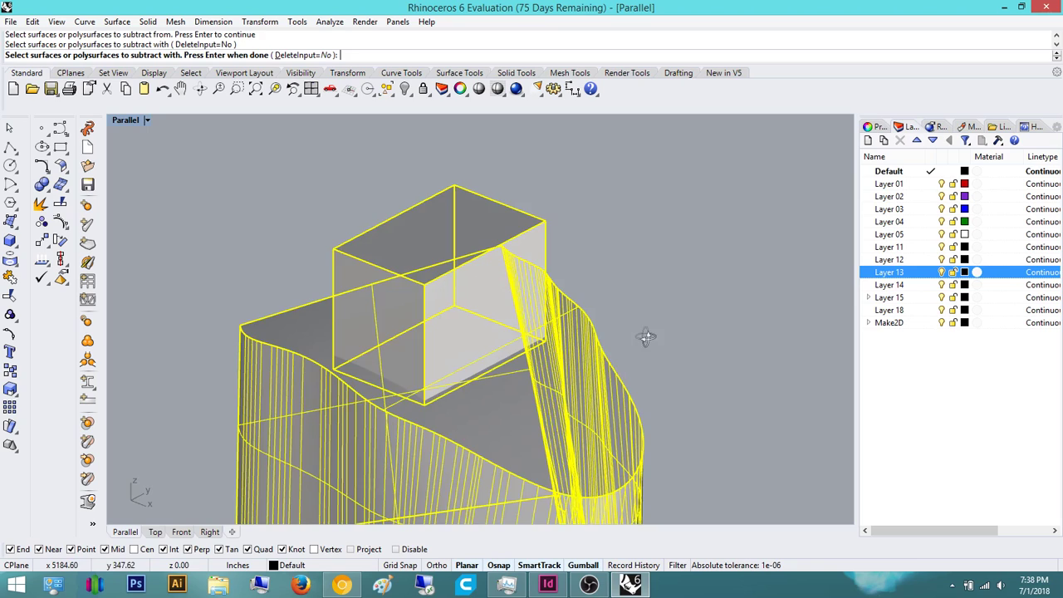
right_drag(646, 337, 646, 330)
key(Return)
right_drag(551, 352, 583, 367)
- Join the trimmed roof box and the tower into one solid with BooleanUnion and check the merged body
click(582, 367)
shift+click(515, 315)
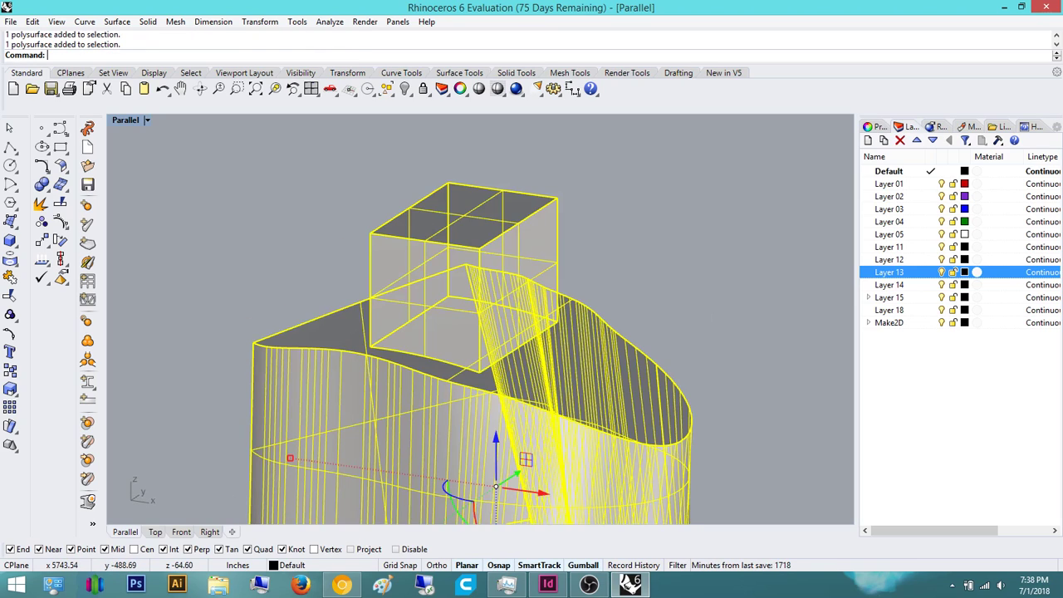
text(BooleanUnion)
key(Return)
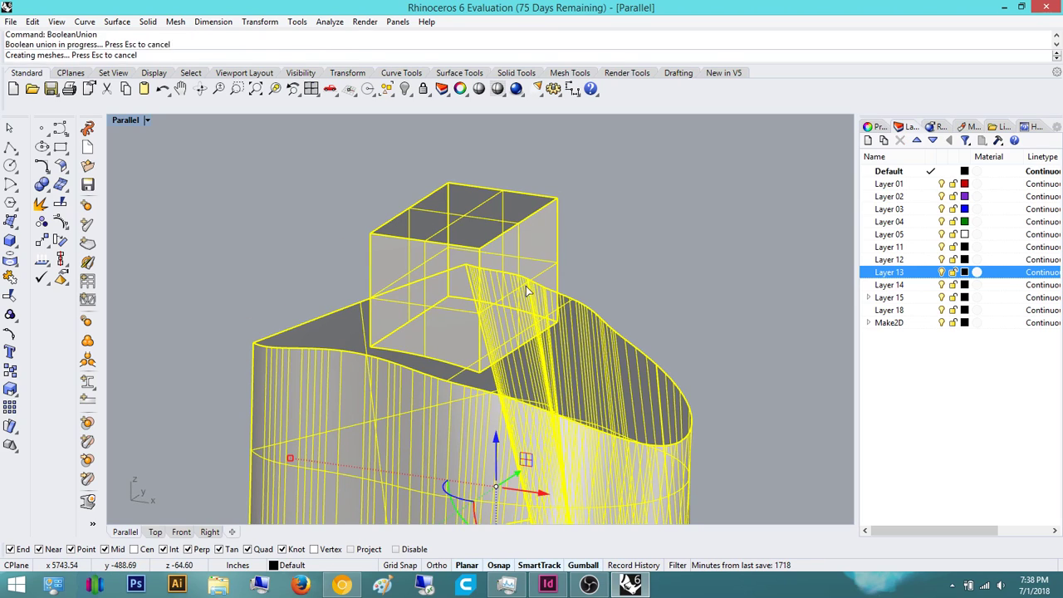
click(520, 280)
scroll(441, 393, down, 6)
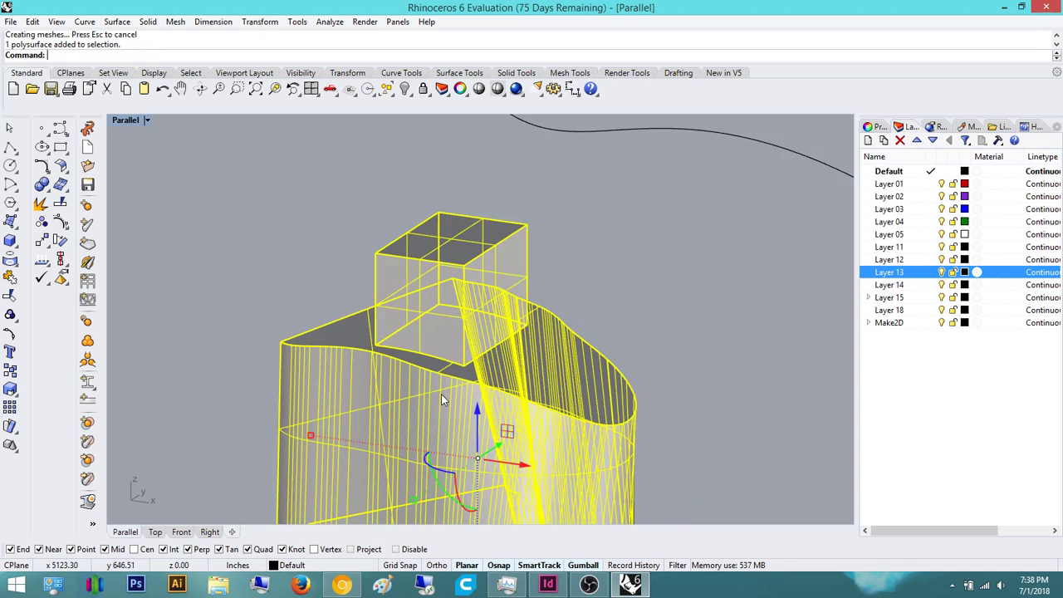
right_drag(578, 406, 532, 434)
scroll(496, 437, up, 7)
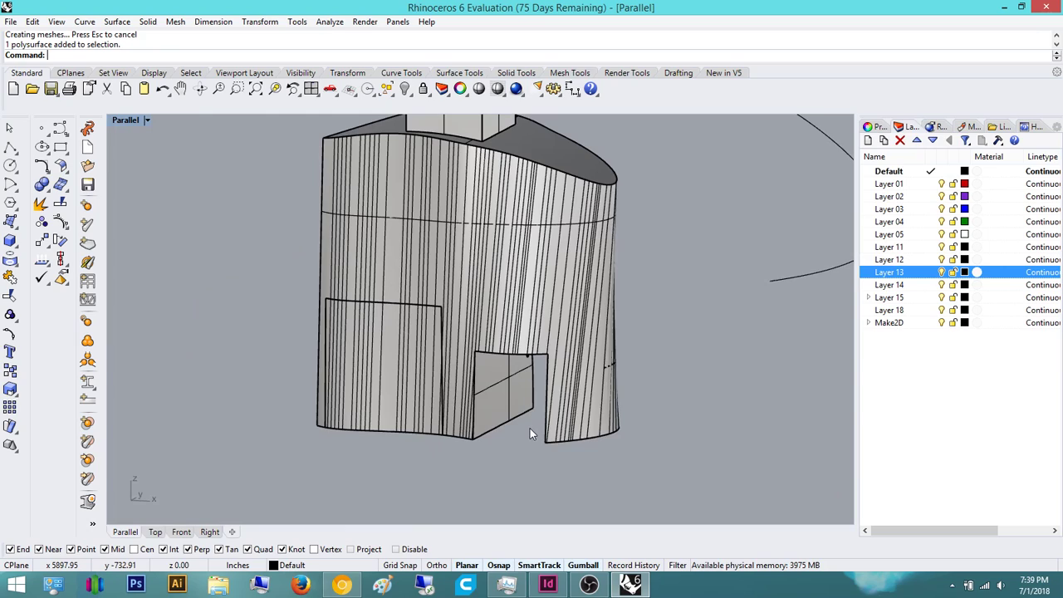